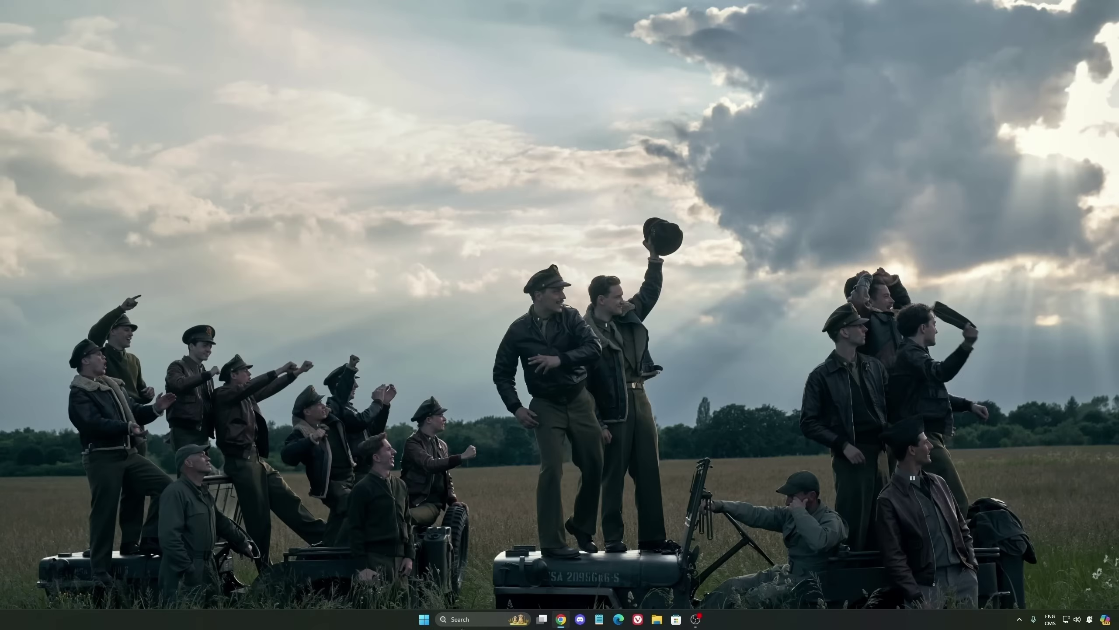
Launch Windows Settings from search and go to Gaming > Game Bar.
left_click(460, 619)
type("settings")
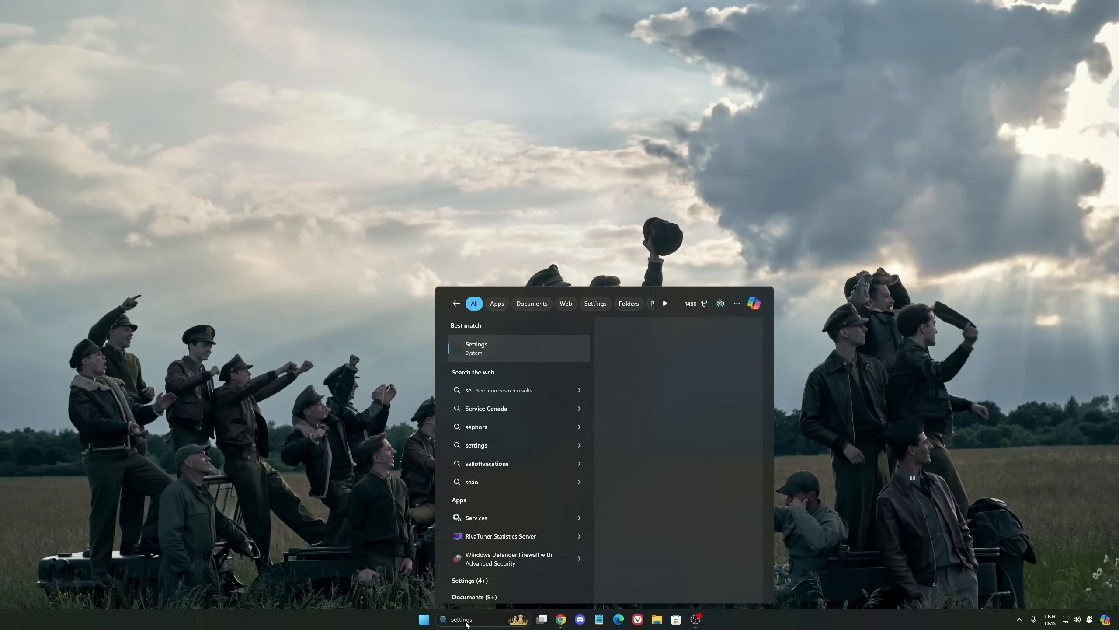
key("Return")
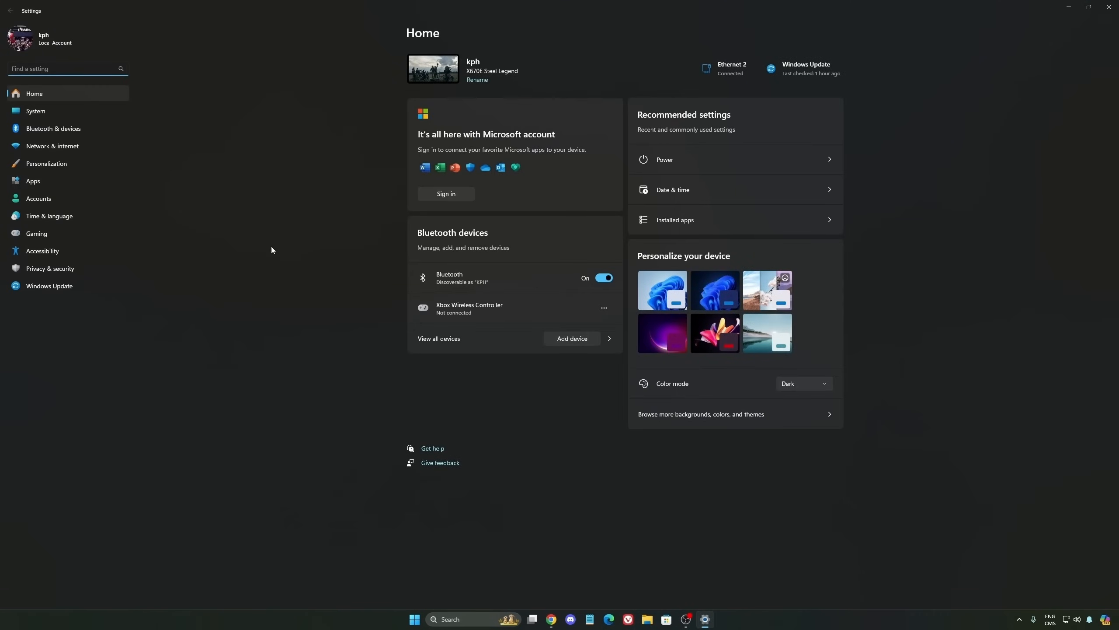
left_click(39, 235)
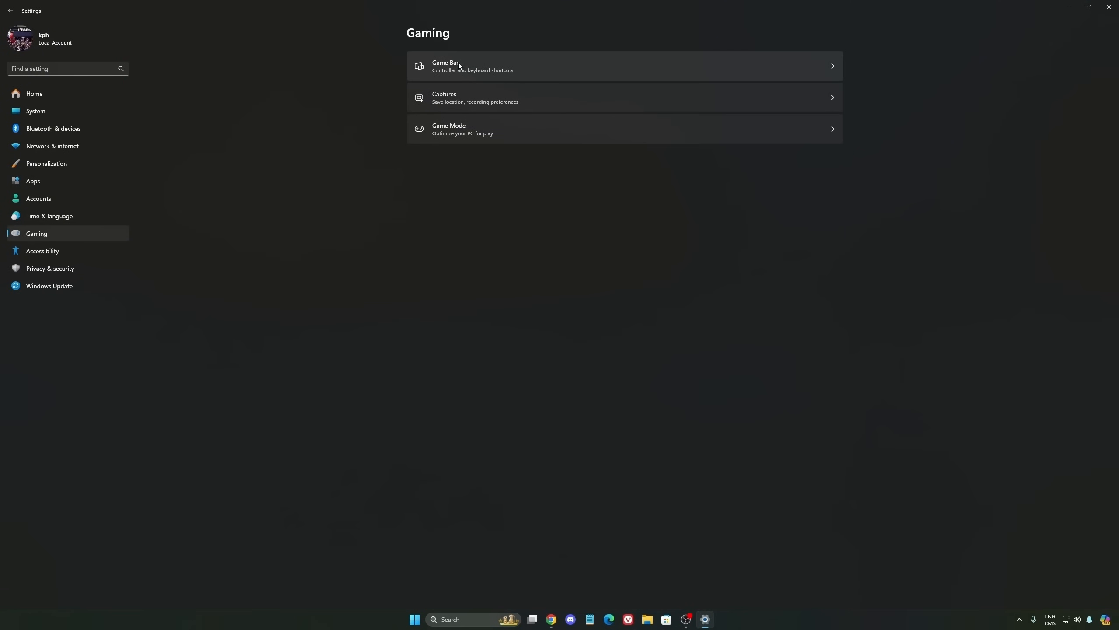
left_click(459, 63)
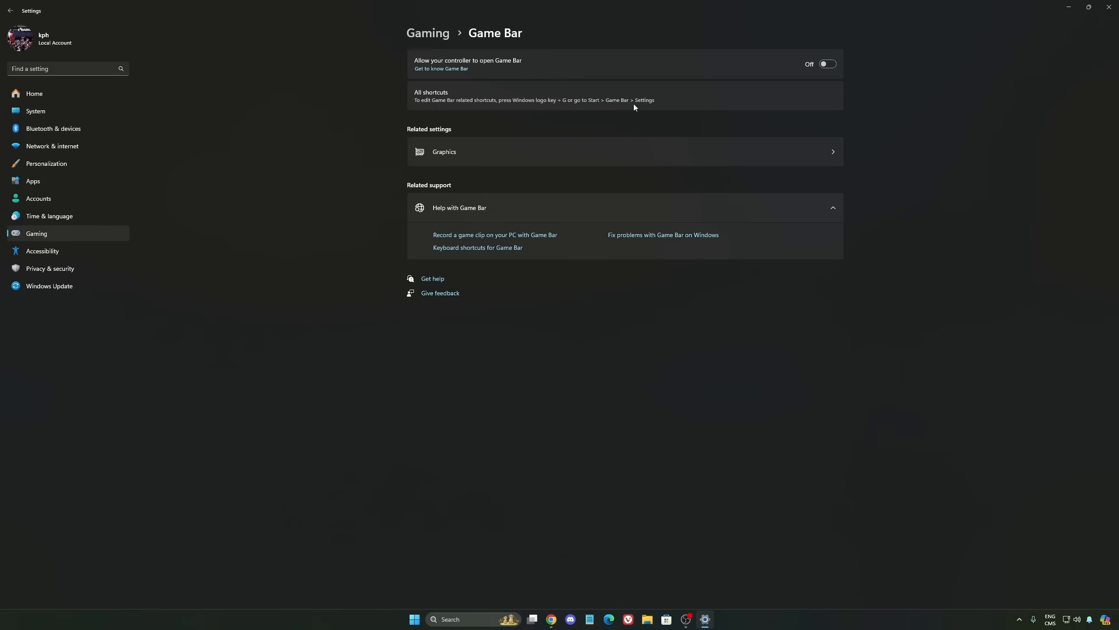
Review the default graphics settings, then the Captures page under Gaming.
left_click(523, 152)
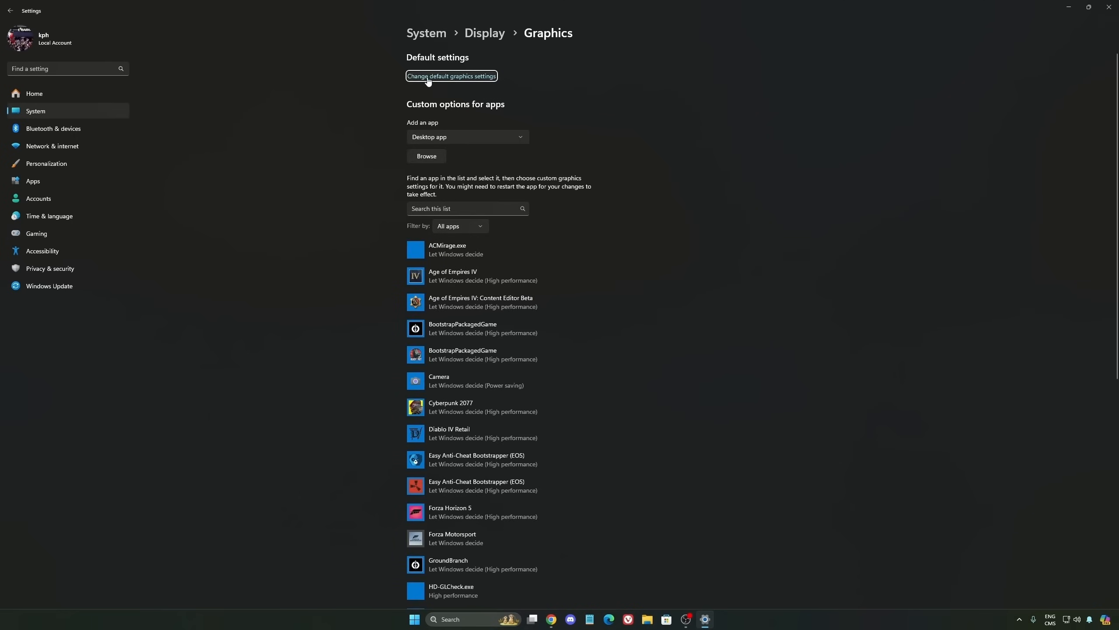
left_click(464, 77)
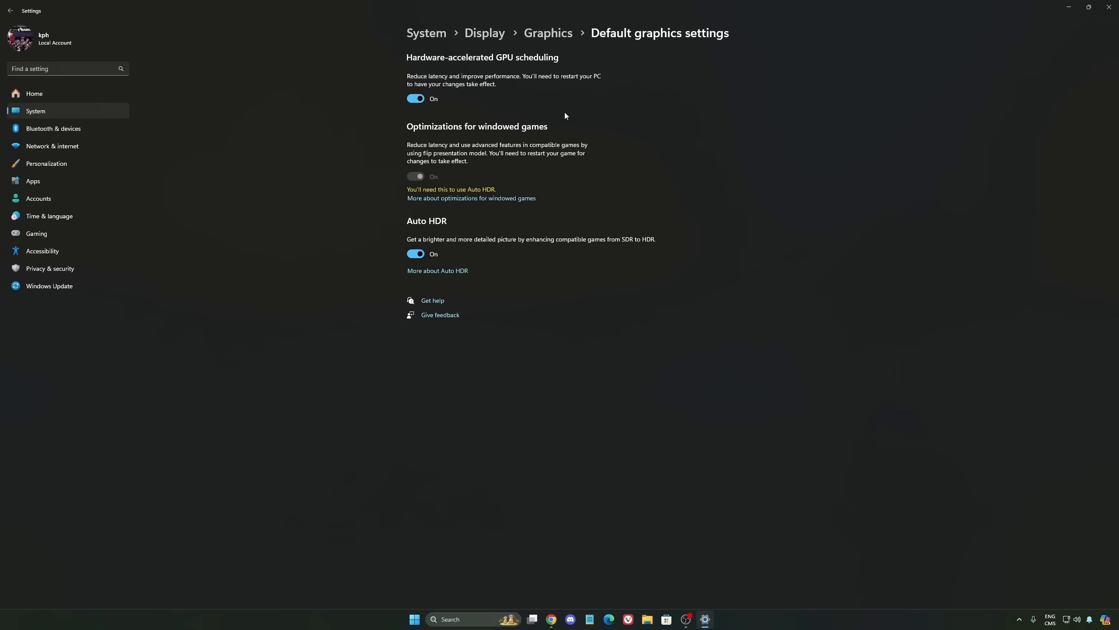
left_click(57, 233)
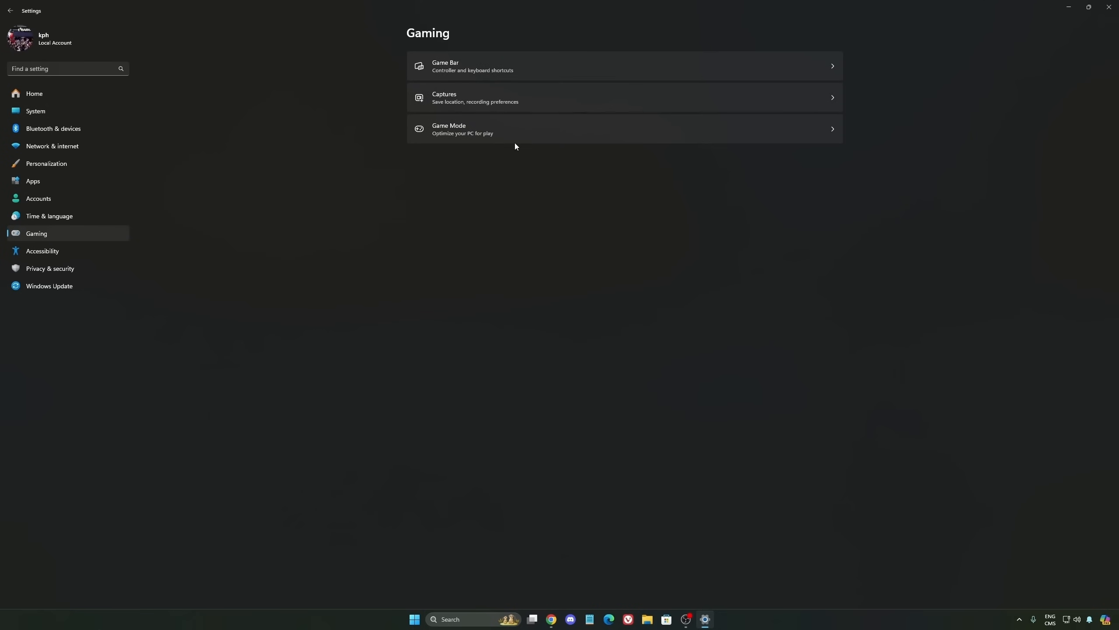
left_click(558, 103)
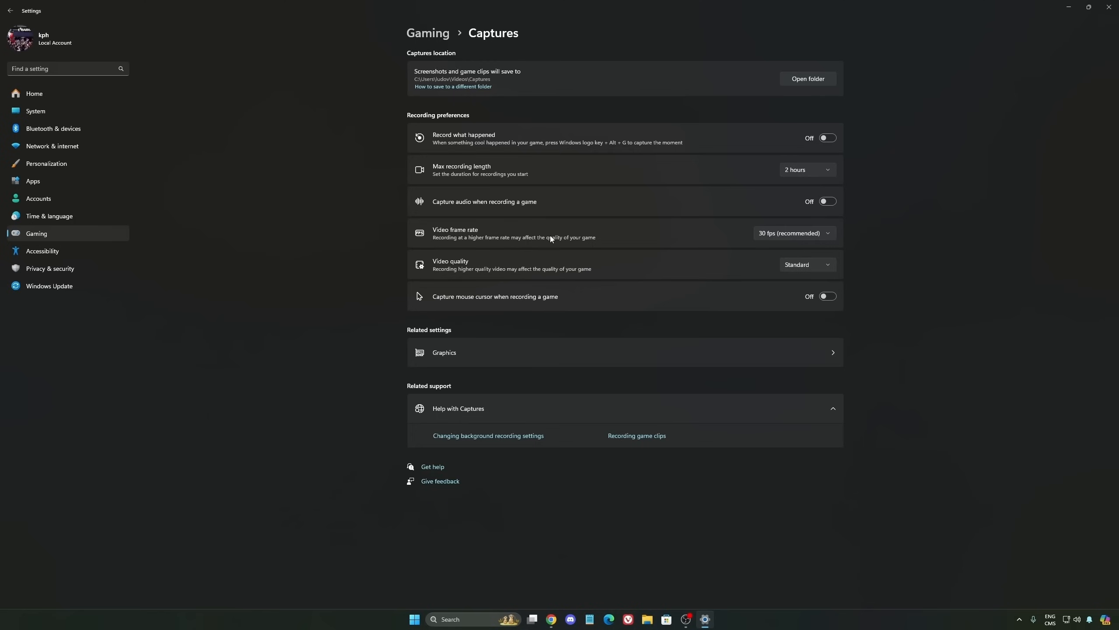
Return to Gaming and bring up the Game Mode page.
left_click(36, 234)
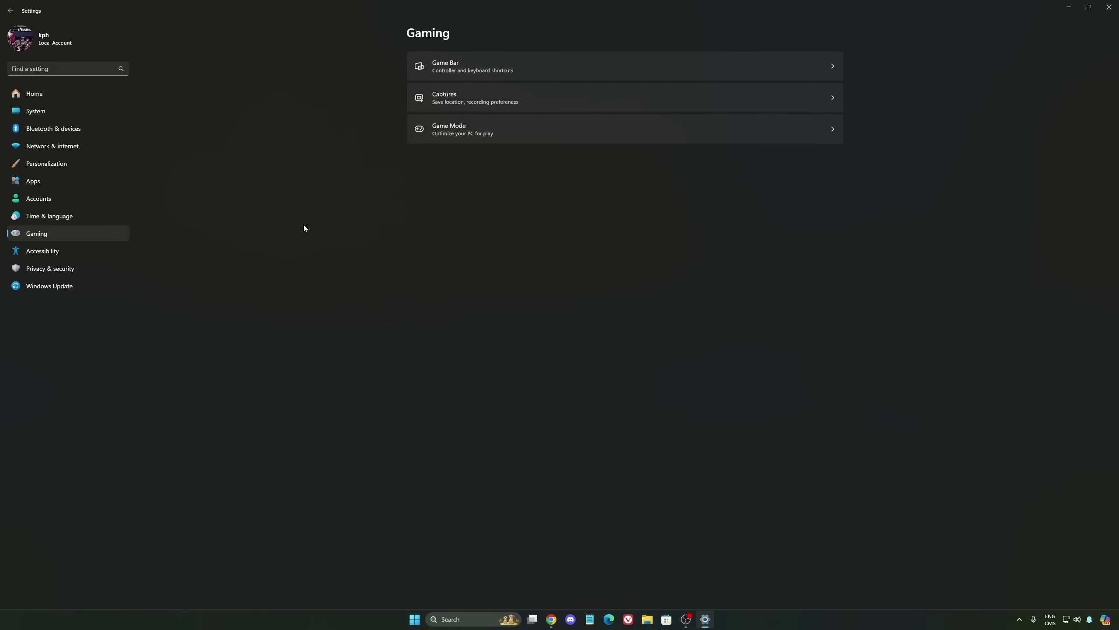
left_click(518, 131)
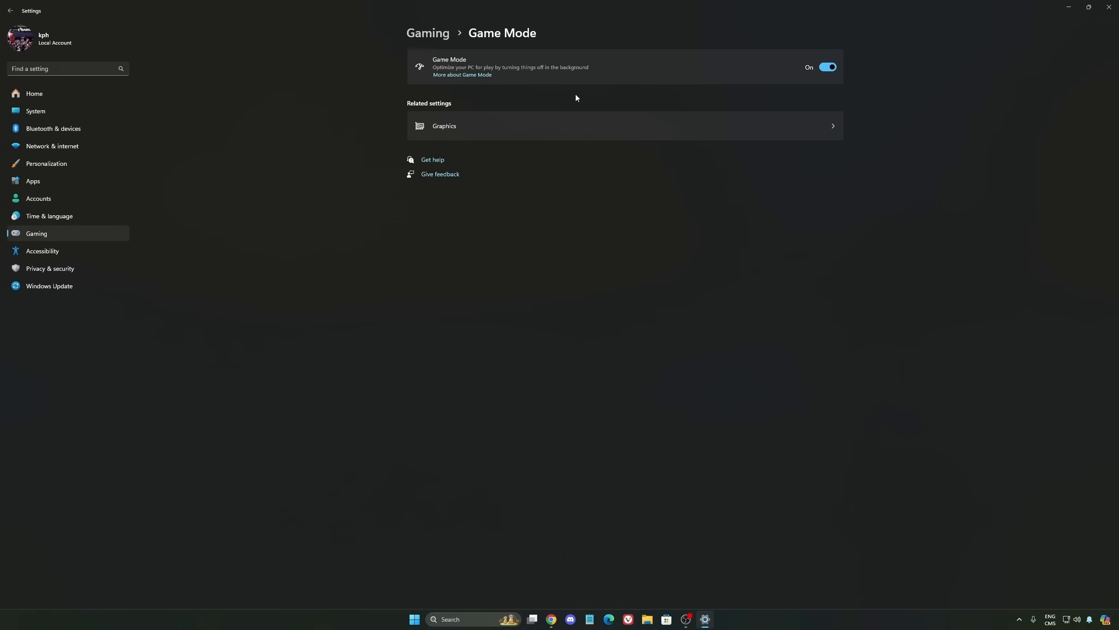
In System > Power, check the power mode list and keep it at Balanced.
left_click(52, 111)
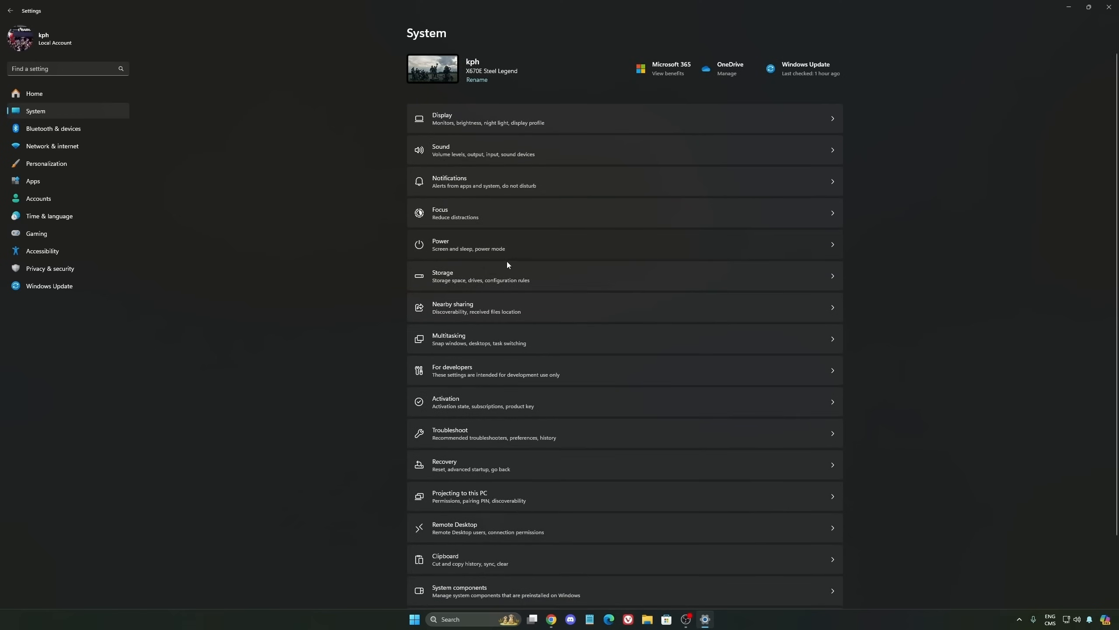
left_click(535, 244)
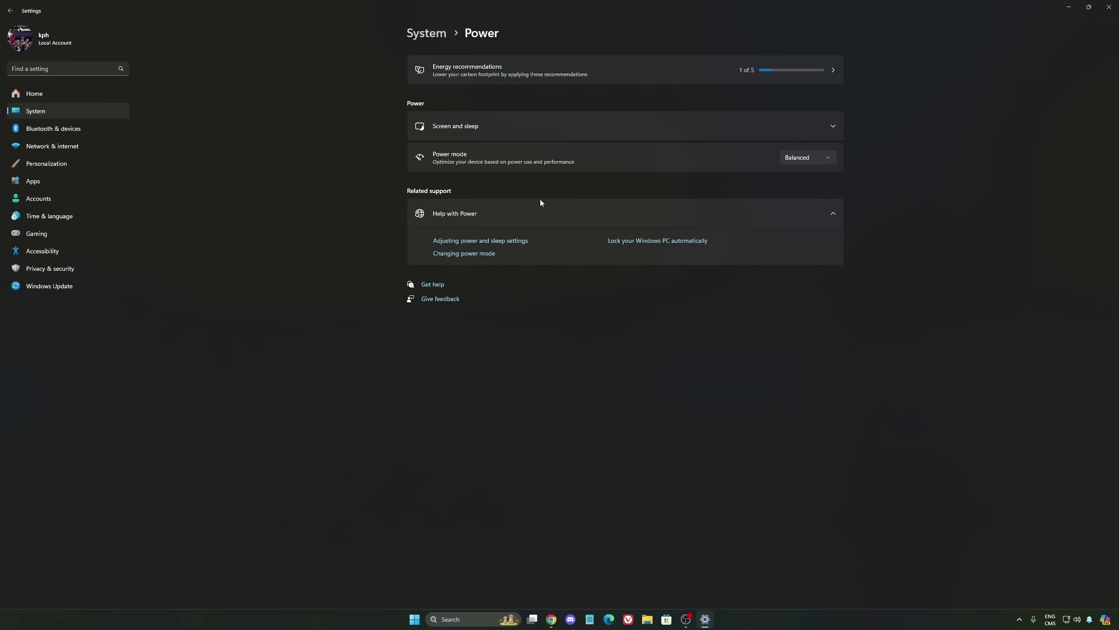
left_click(822, 160)
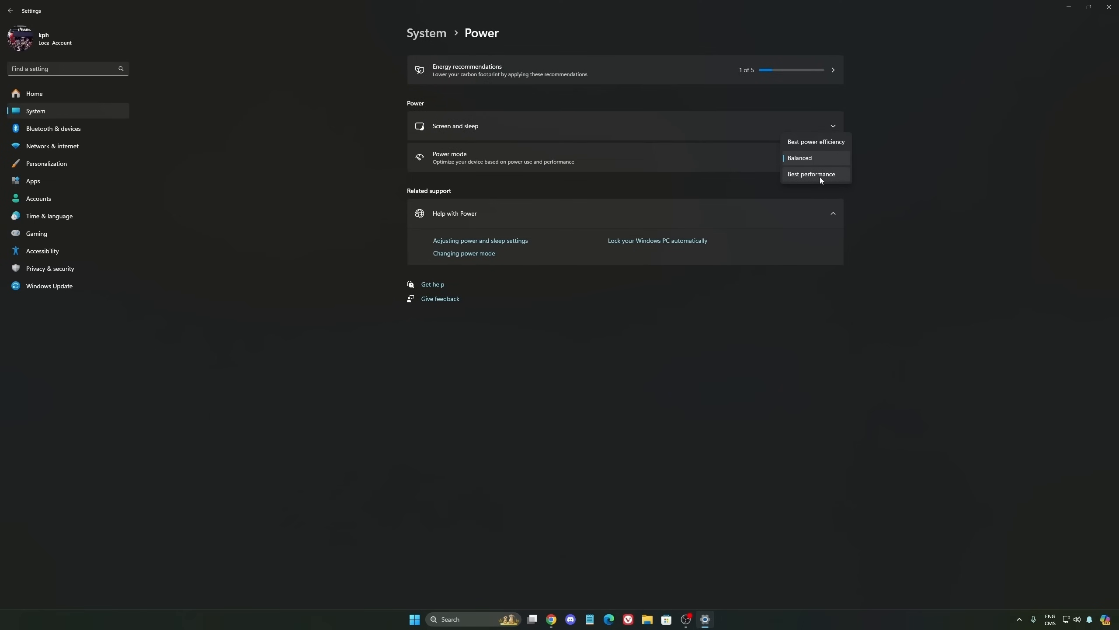
left_click(802, 159)
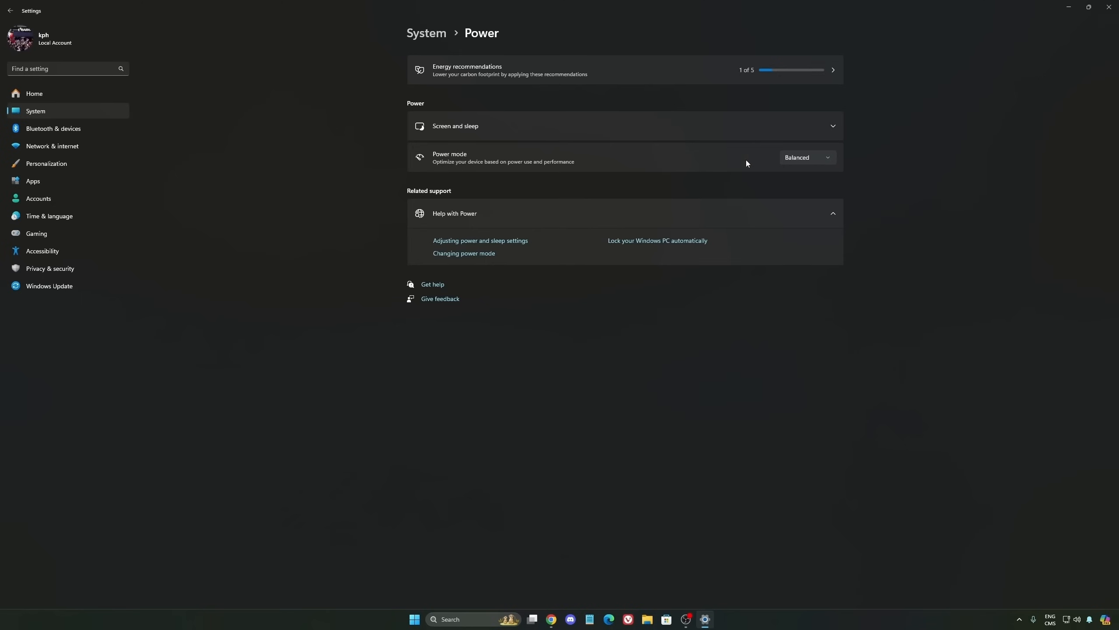
left_click(798, 157)
left_click(912, 174)
Go back to the Settings home and bring up Windows Update.
left_click(61, 96)
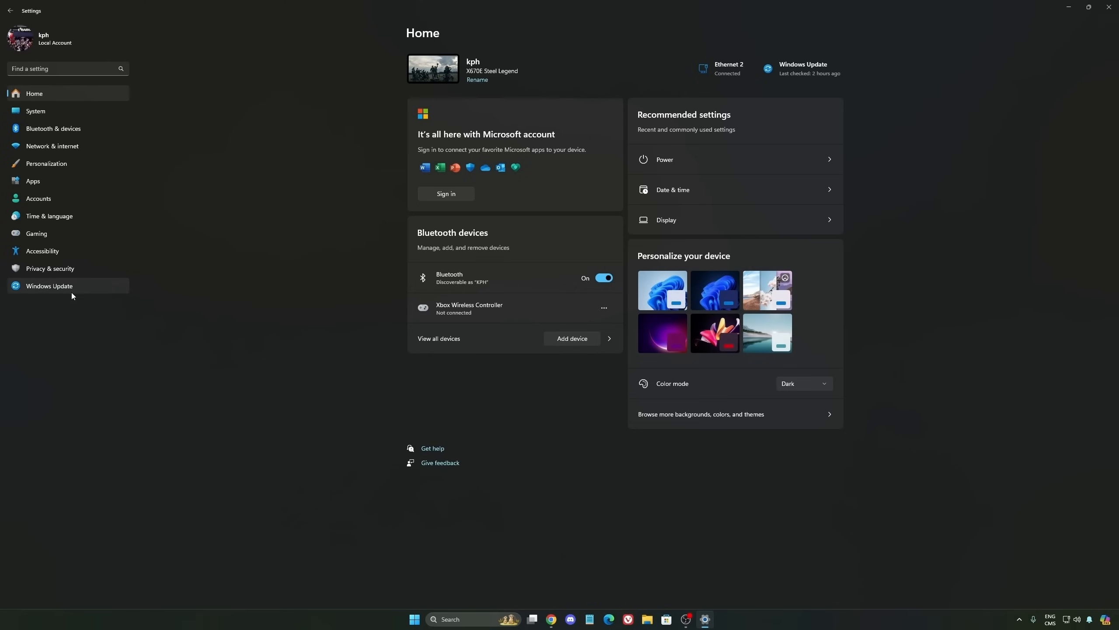
left_click(49, 286)
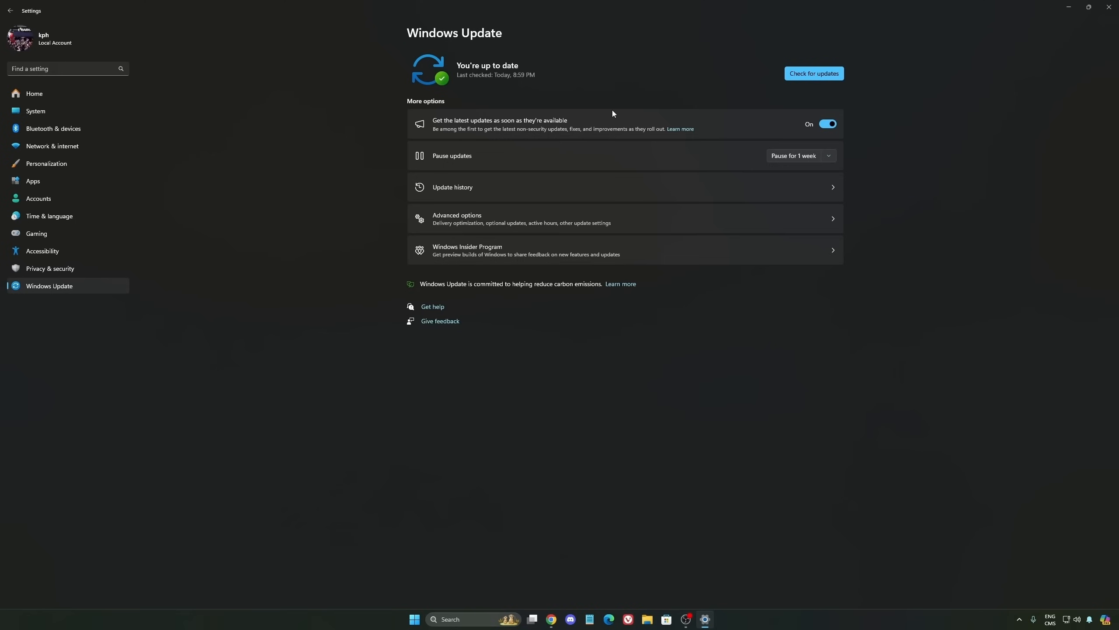
Launch NVIDIA App from the tray, switch the NVIDIA overlay off in Settings, and minimize it.
left_click(1109, 8)
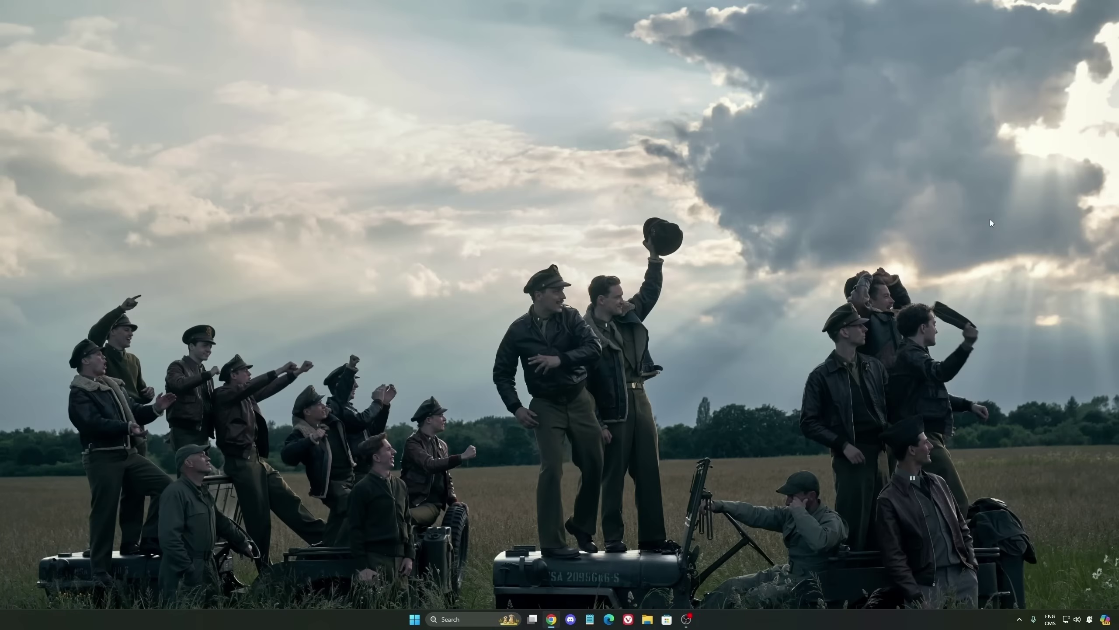
left_click(1017, 621)
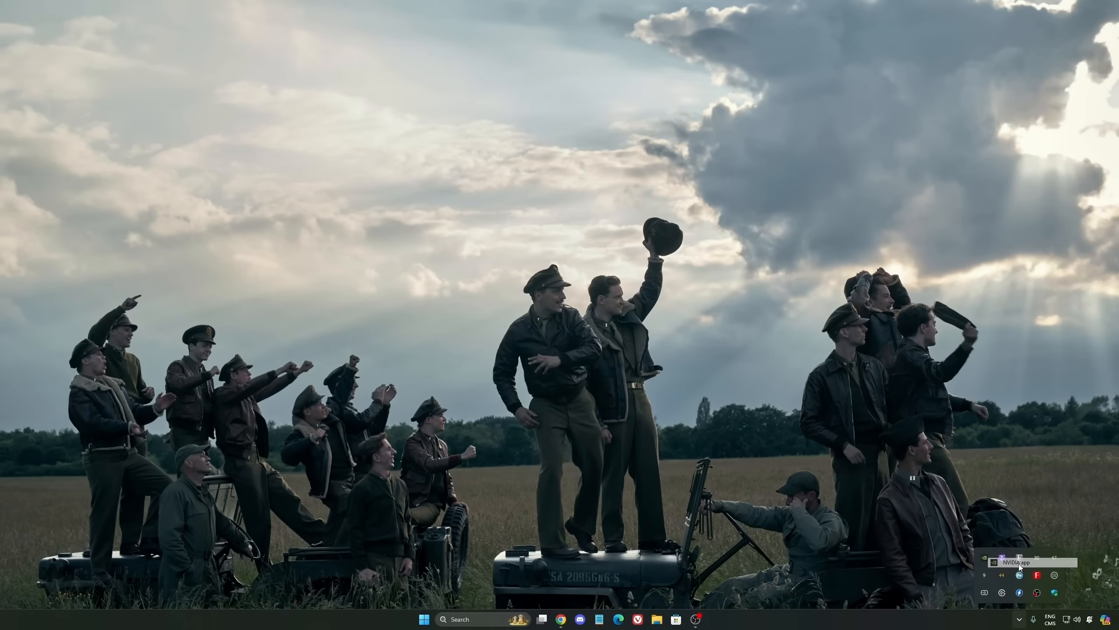
left_click(1019, 574)
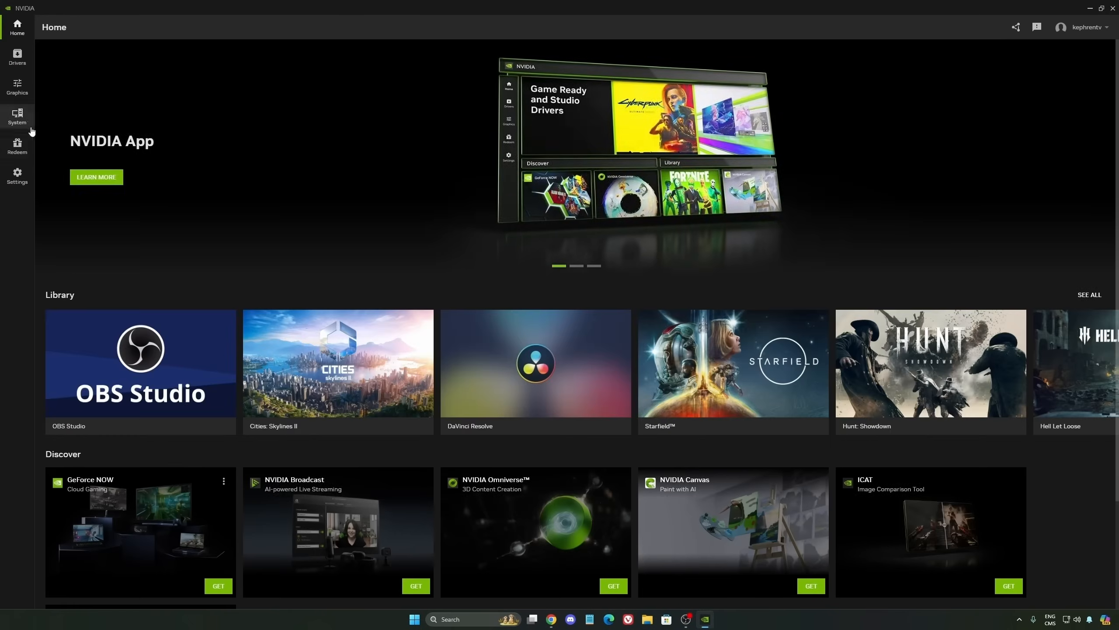
left_click(17, 85)
left_click(17, 175)
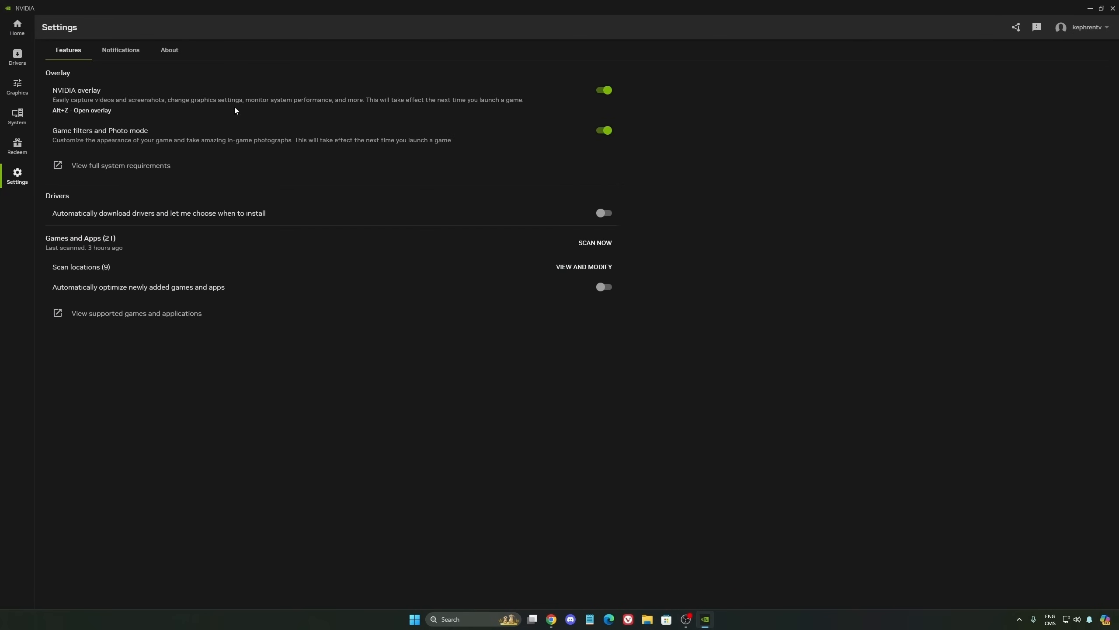
left_click(604, 91)
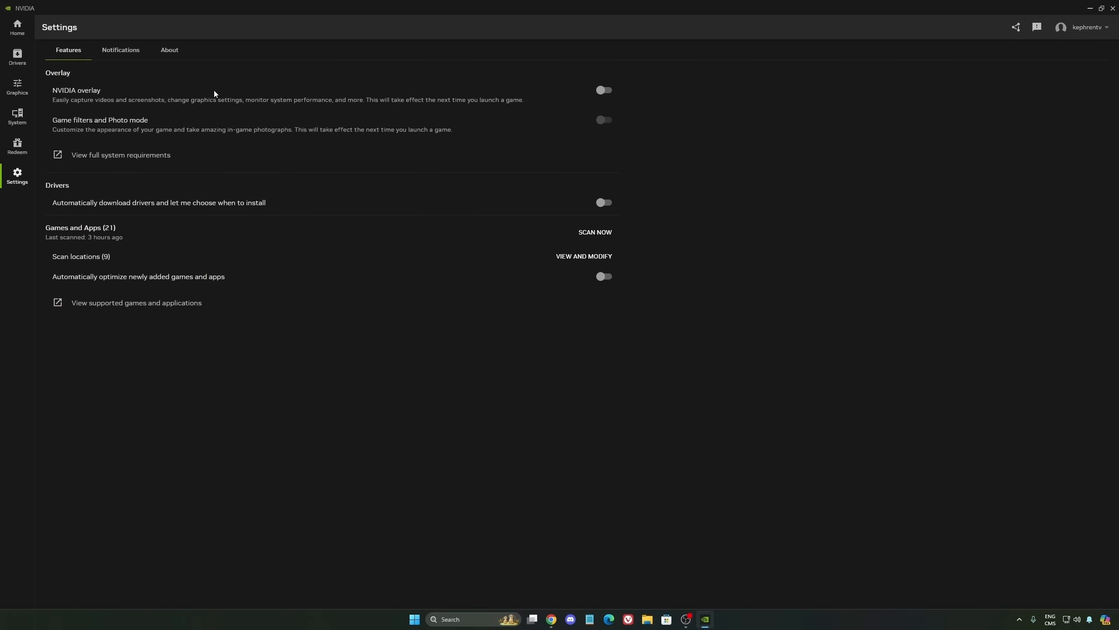
left_click(1089, 8)
Launch NVIDIA Control Panel from the tray and review Low Latency Mode and DSR Factors in Manage 3D Settings.
left_click(1020, 619)
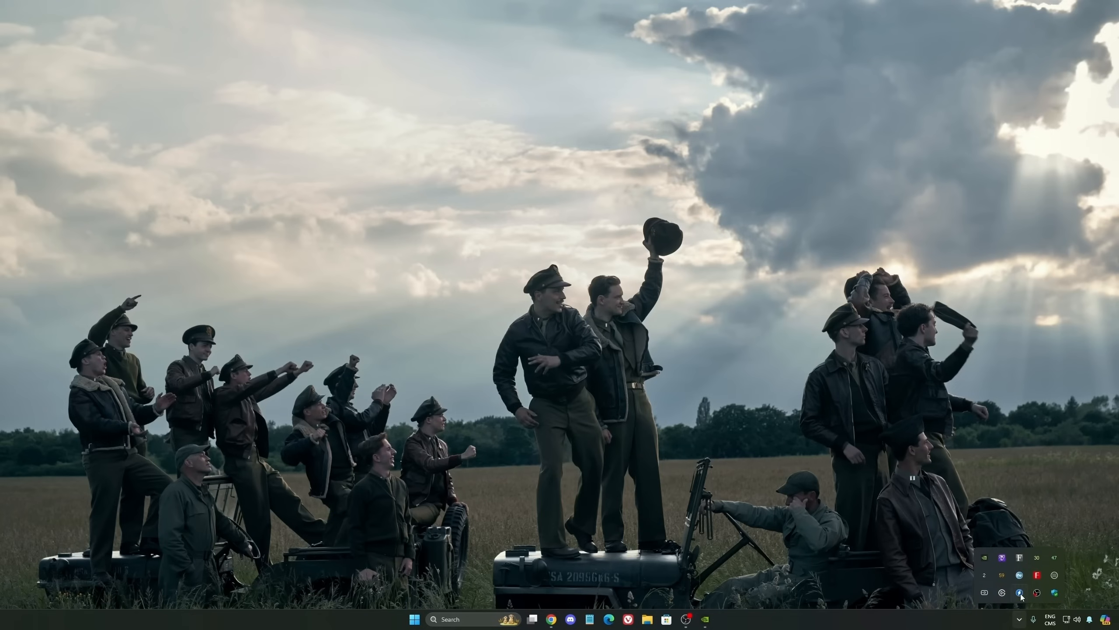
right_click(985, 591)
left_click(1022, 571)
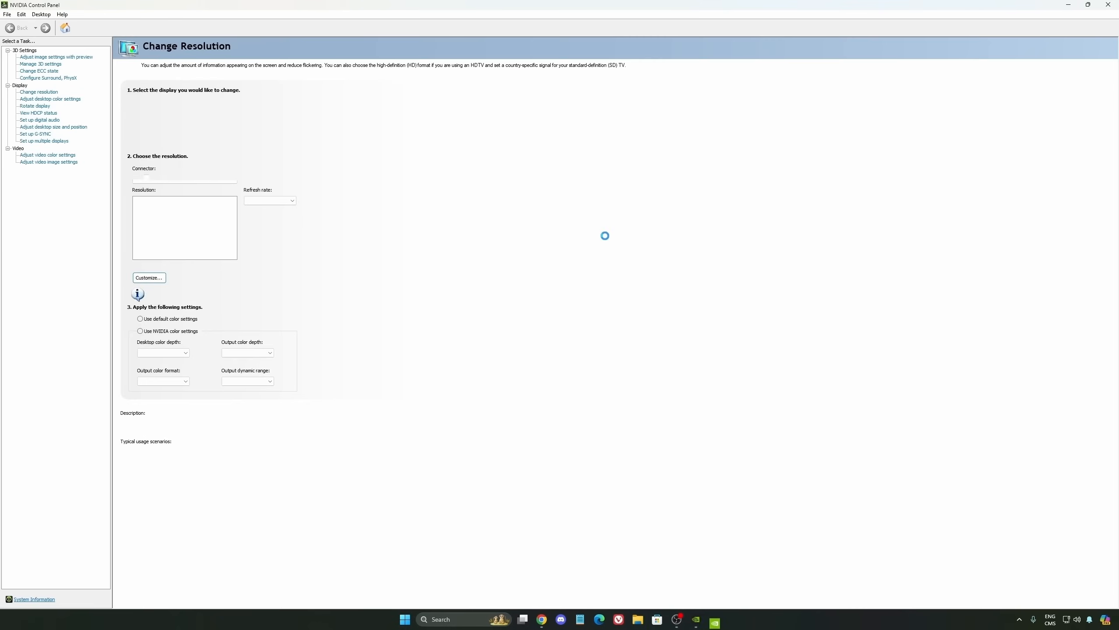
left_click(40, 65)
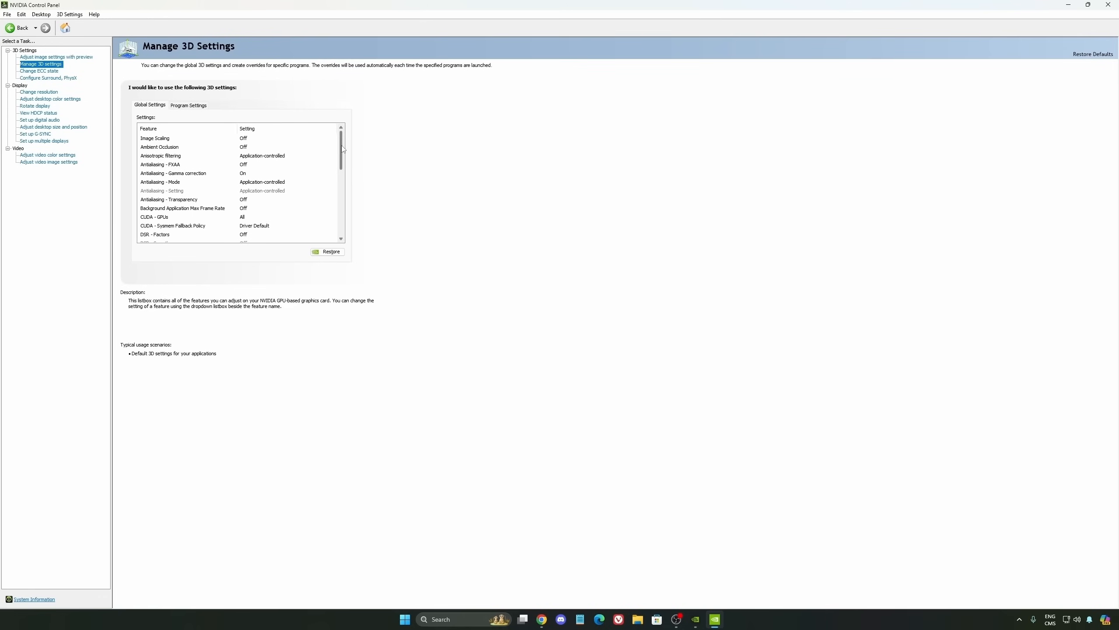
left_click_drag(342, 148, 342, 172)
left_click(159, 200)
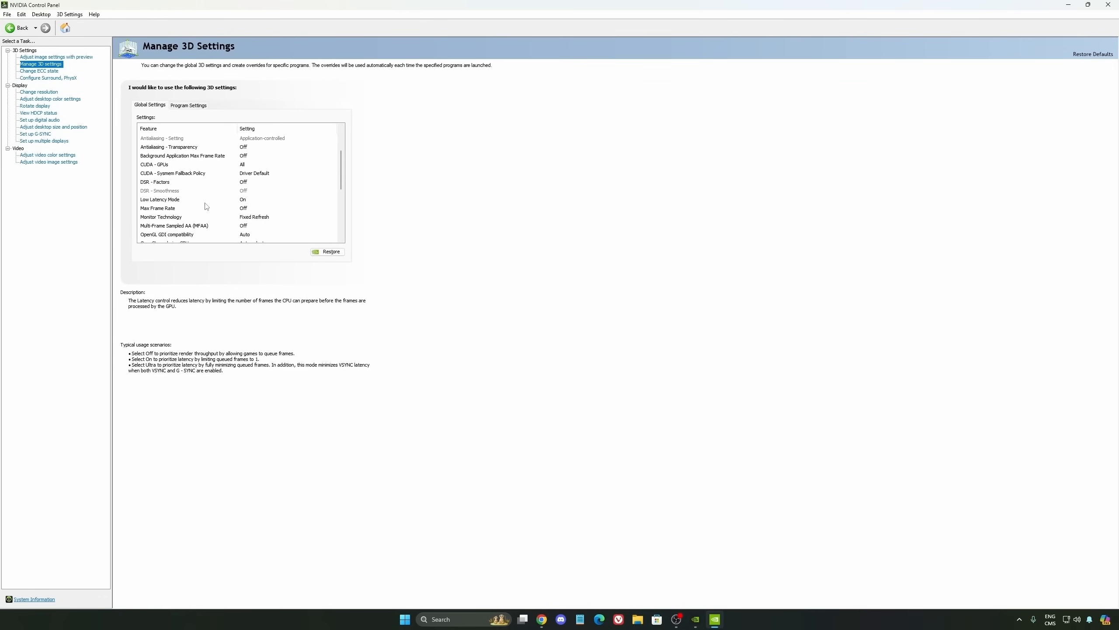
left_click(176, 226)
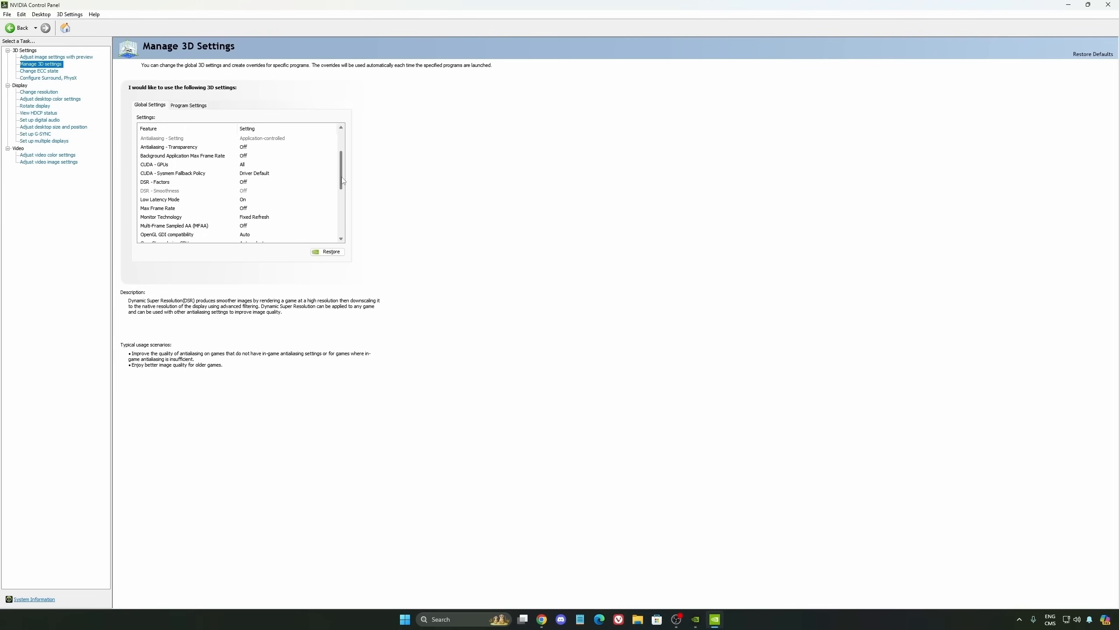
left_click_drag(341, 171, 342, 189)
Keep Power management mode at Normal and Shader Cache Size at 100 GB, then go to Change resolution.
left_click(166, 183)
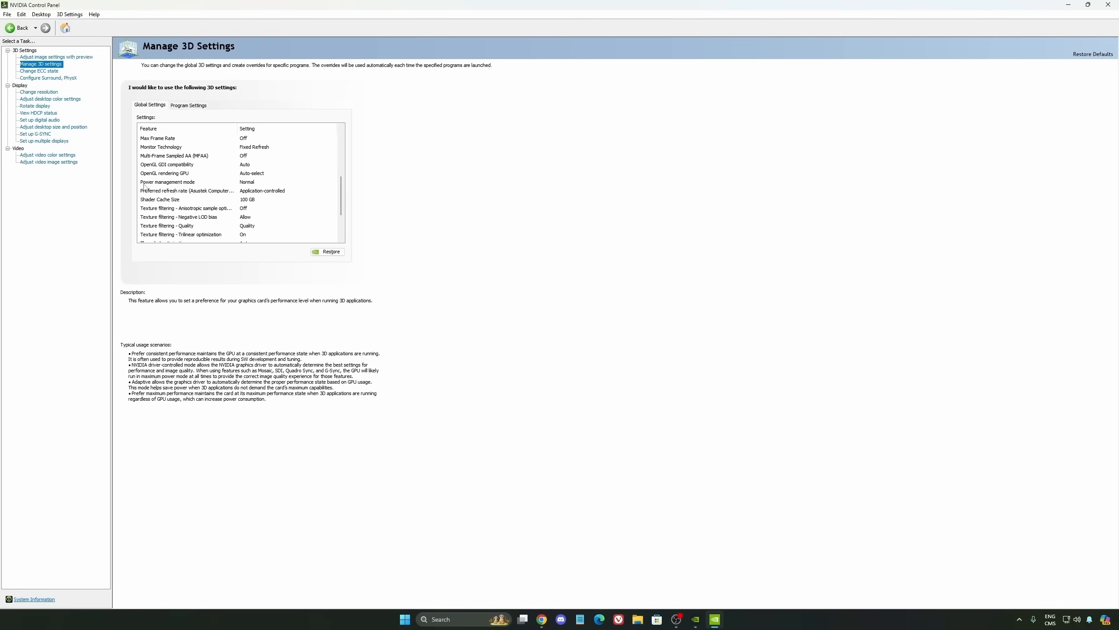
left_click(248, 182)
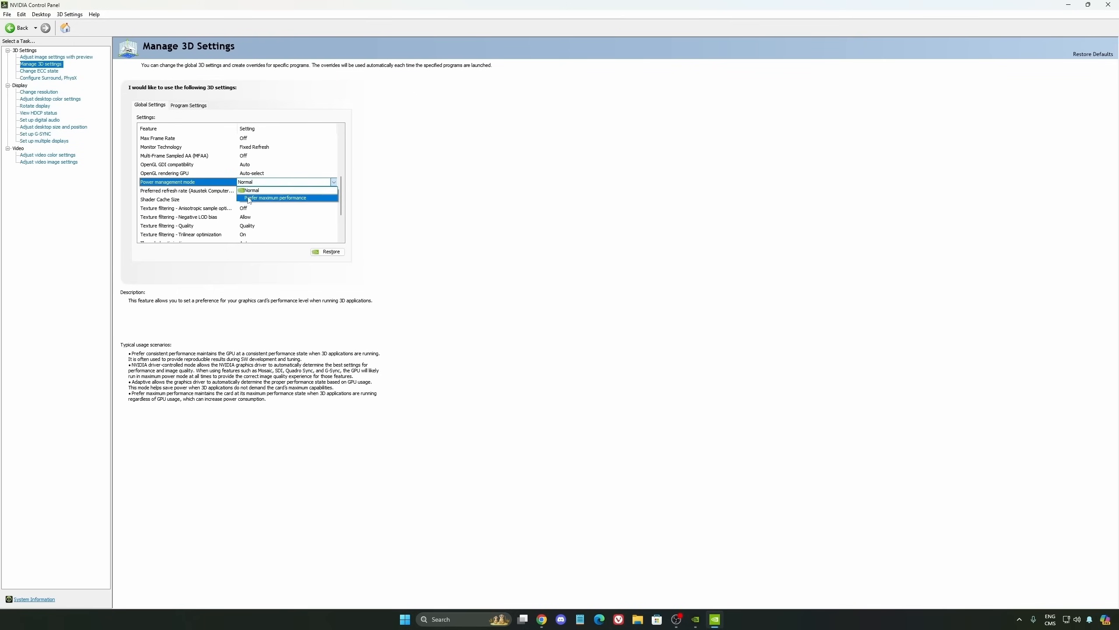
left_click(429, 202)
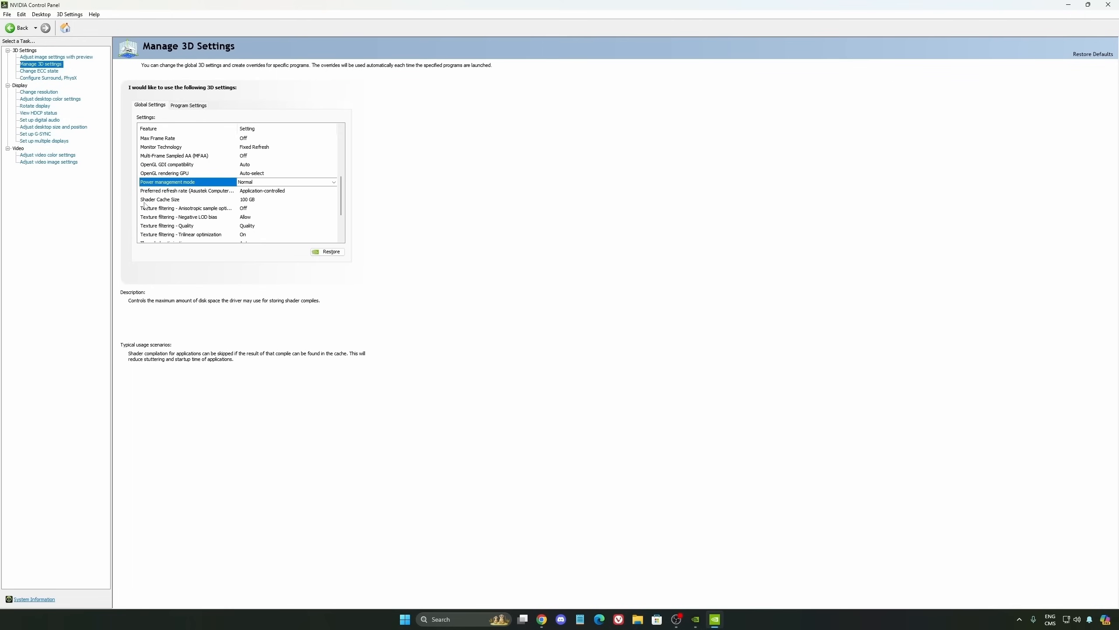
mouse_move(175, 200)
left_click(268, 200)
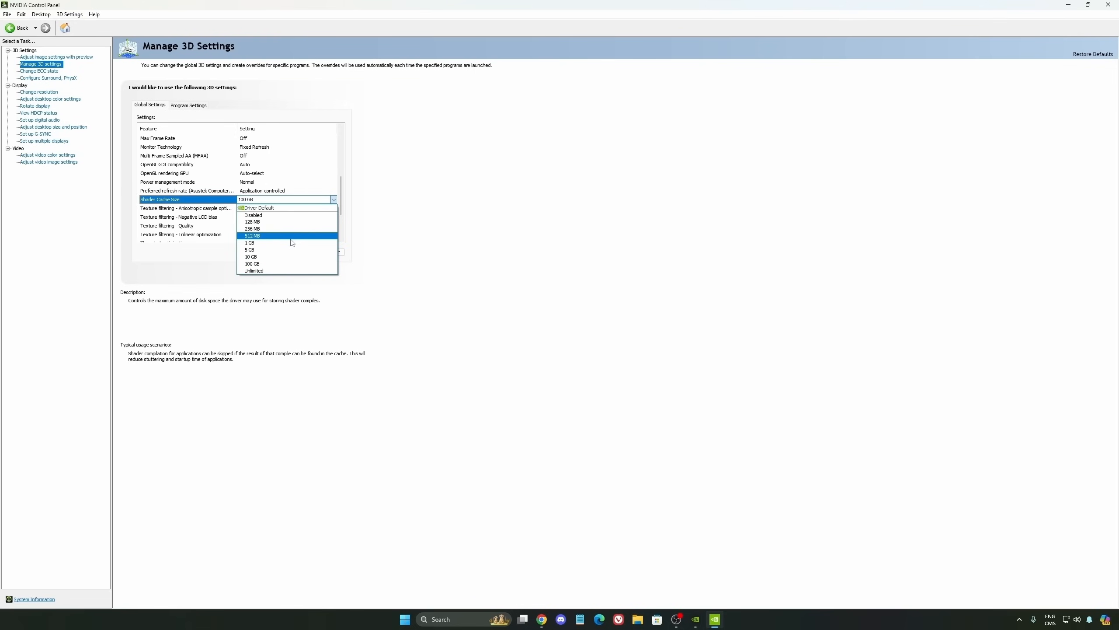
left_click(304, 265)
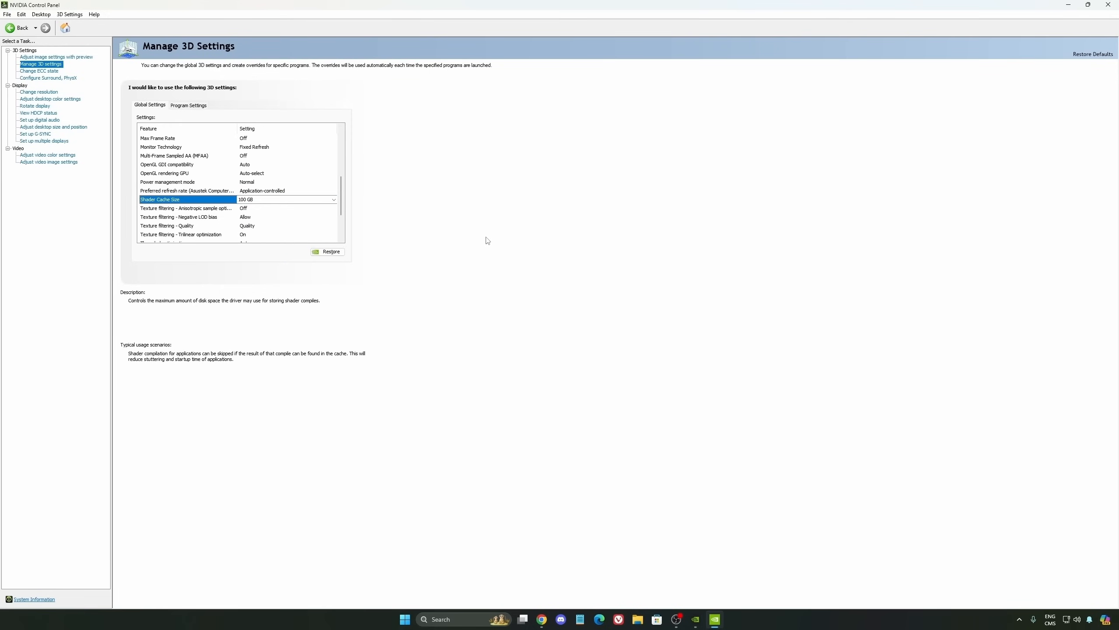
left_click(38, 92)
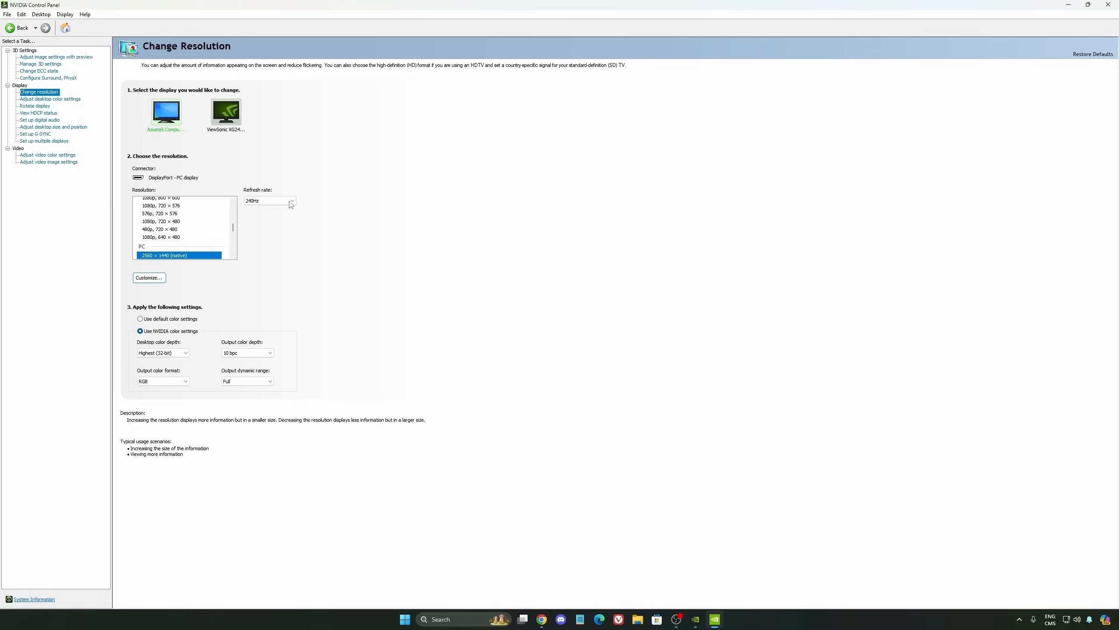
mouse_move(270, 201)
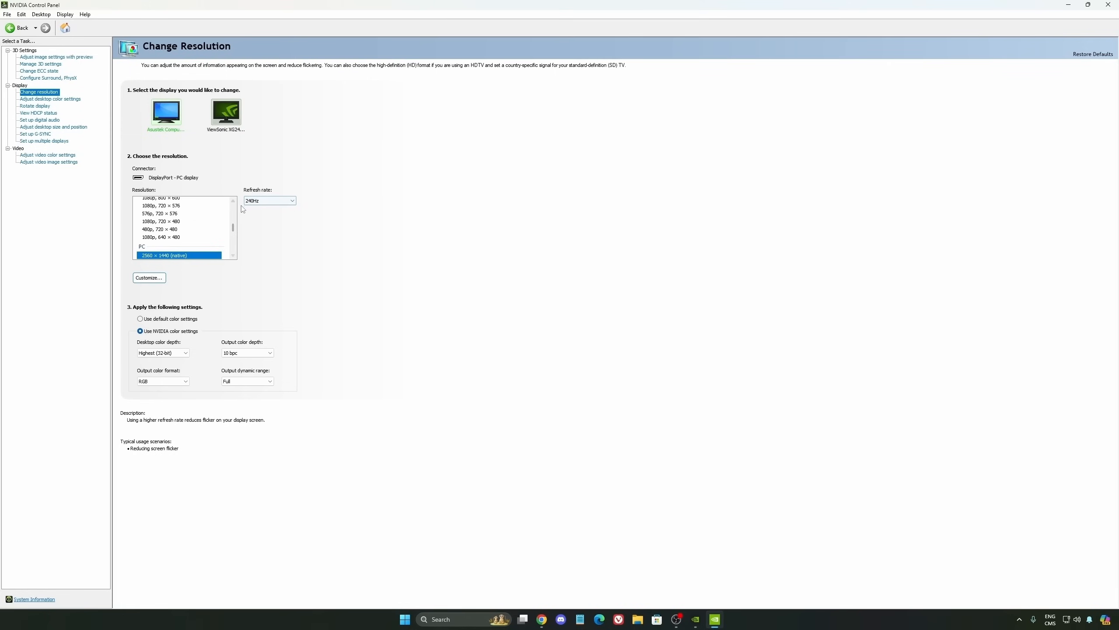
Check the refresh rate list and leave it at 240Hz.
left_click(270, 203)
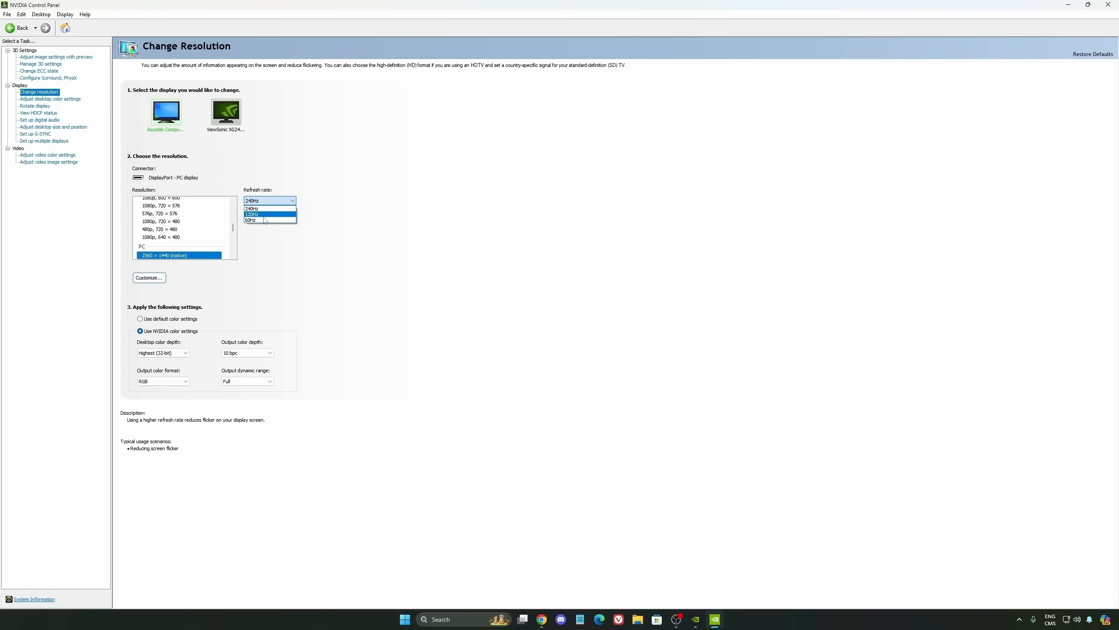
left_click(339, 207)
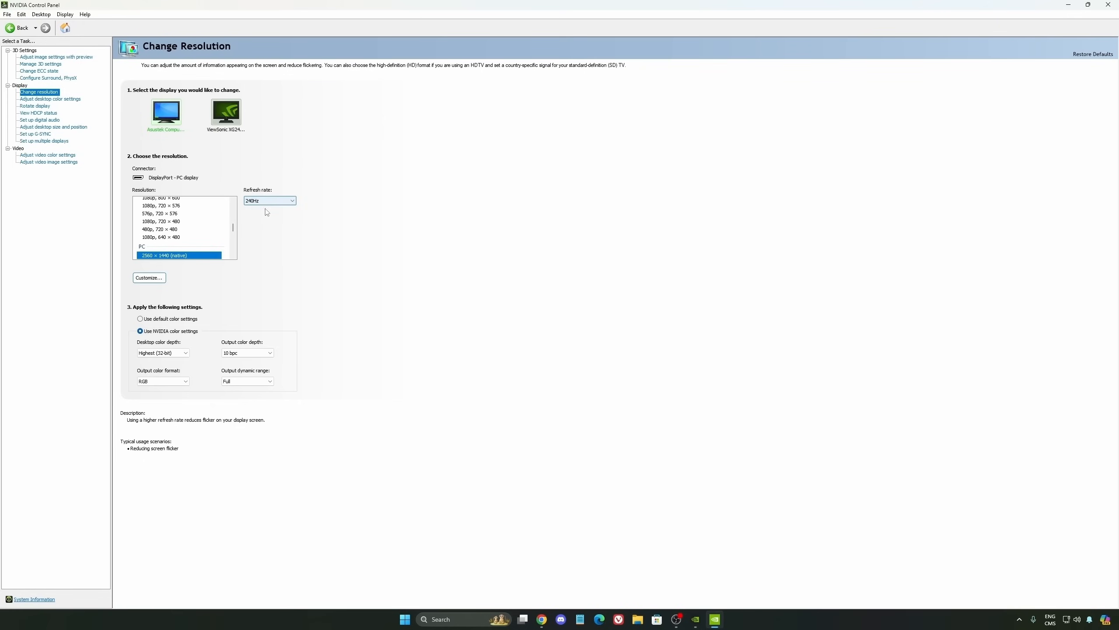
left_click(264, 202)
left_click(367, 186)
Go to Set up G-SYNC and select the Asustek monitor.
left_click(36, 135)
left_click(166, 182)
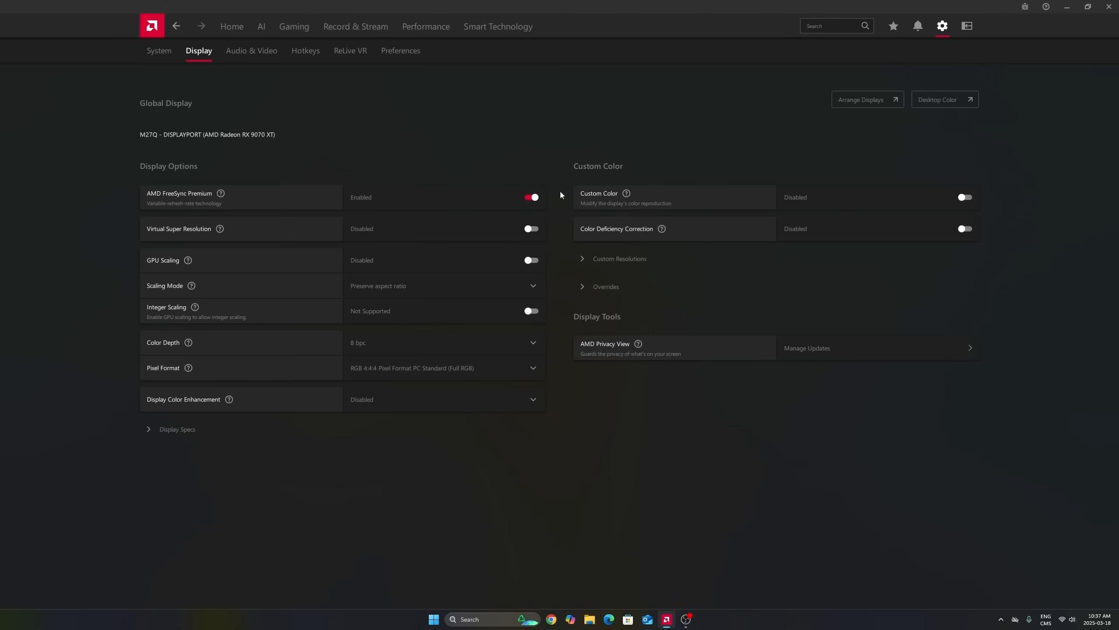
In Gaming > Graphics, flip between the integrated GPU and RX 9070 XT options, ending on the RX 9070 XT.
left_click(285, 26)
left_click(206, 54)
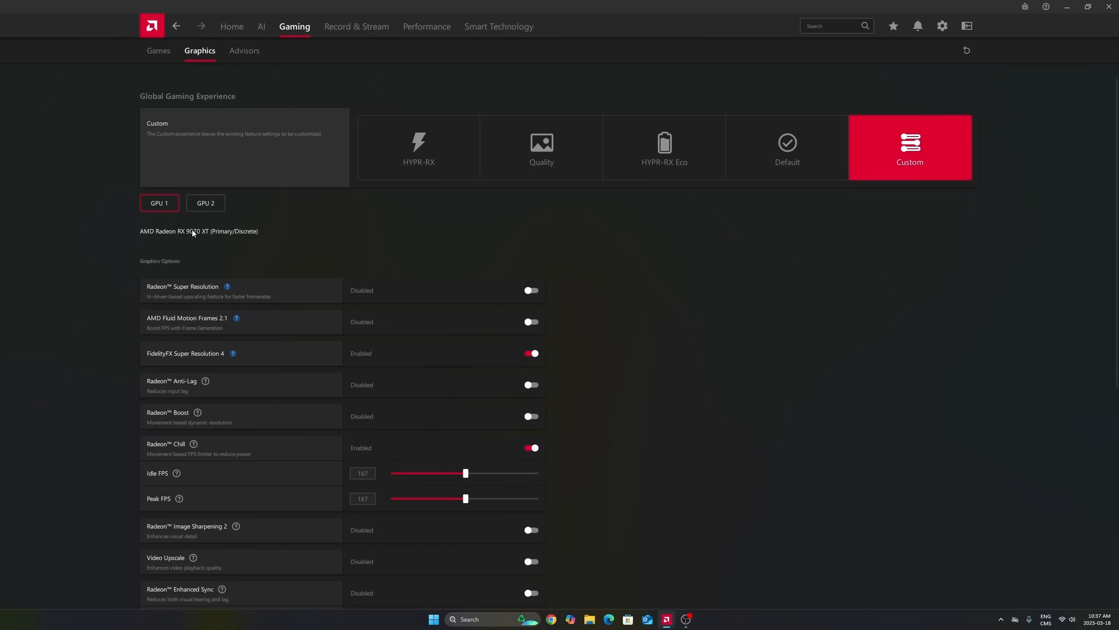
left_click(205, 207)
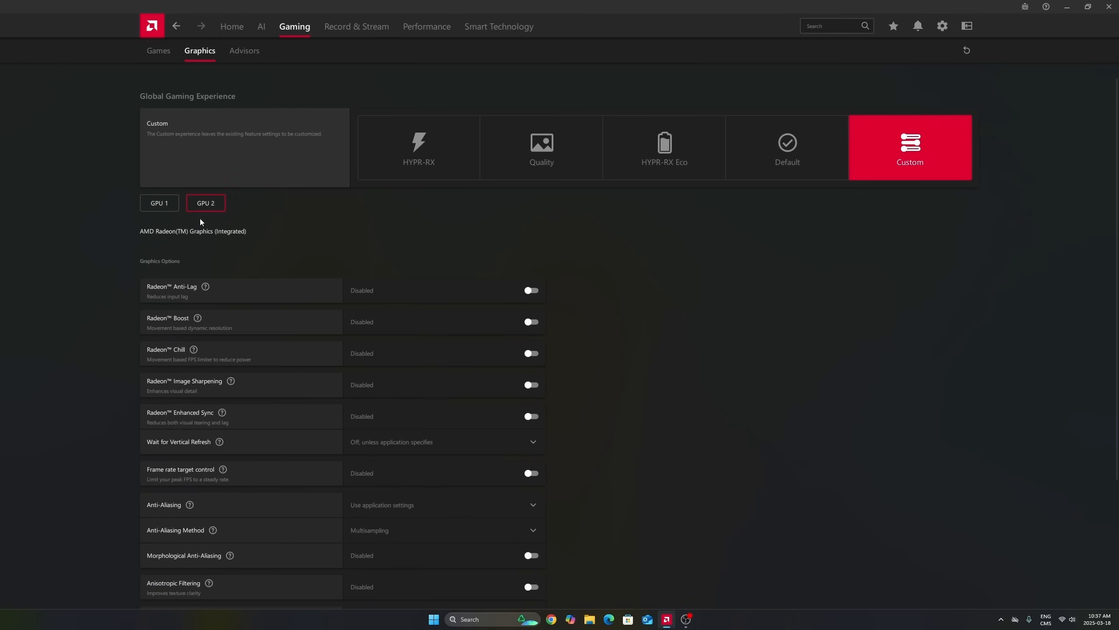
left_click(167, 204)
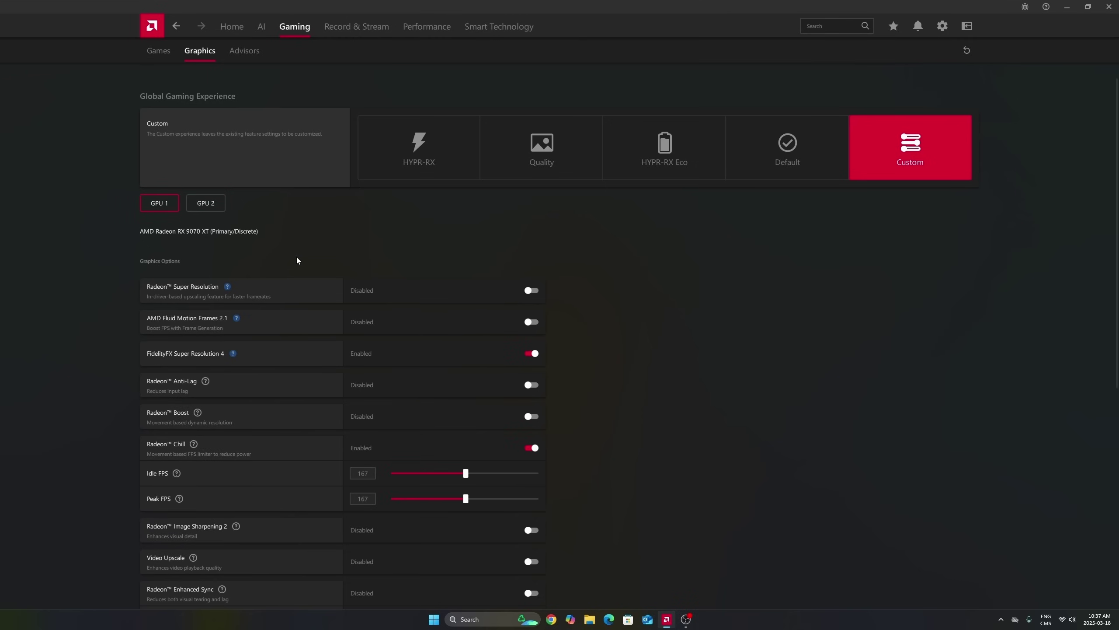
left_click(212, 203)
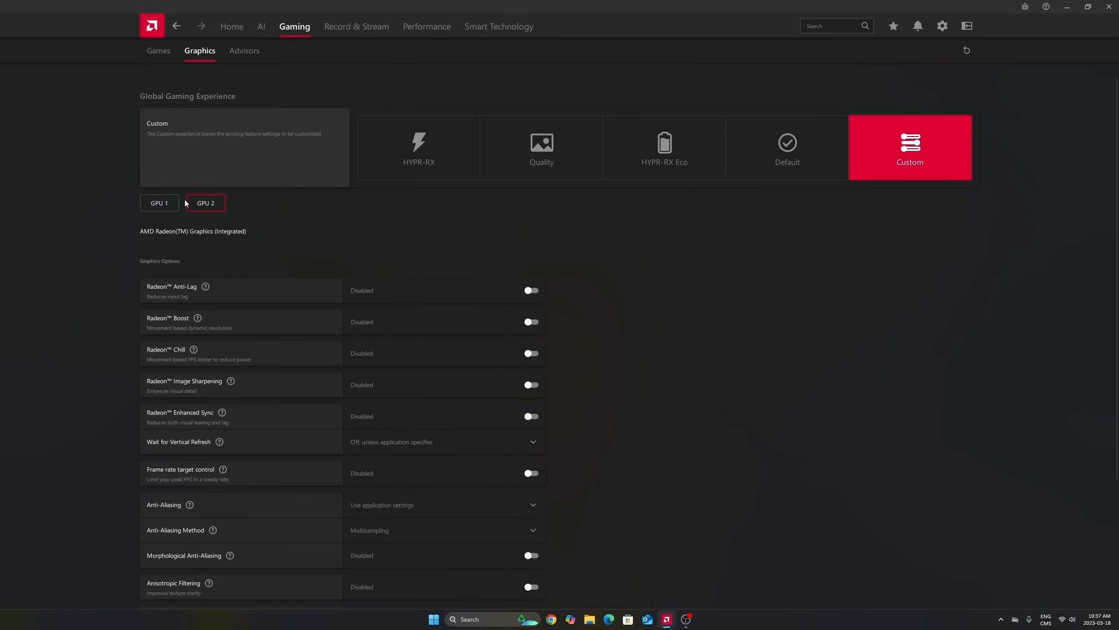
left_click(159, 204)
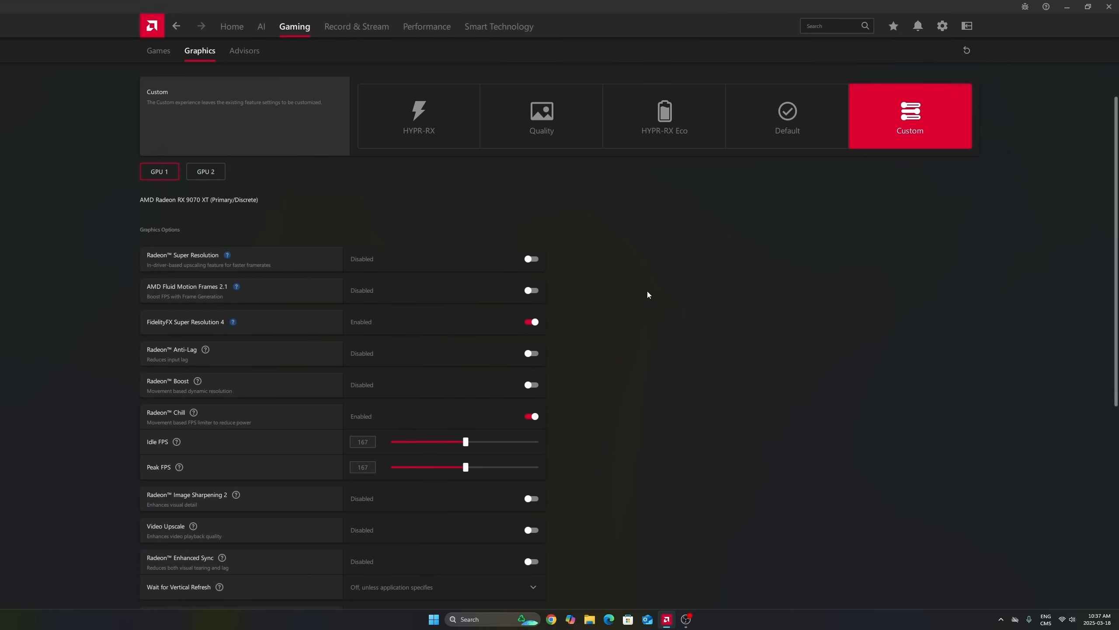
scroll(648, 291, "down", 2)
scroll(647, 290, "down", 1)
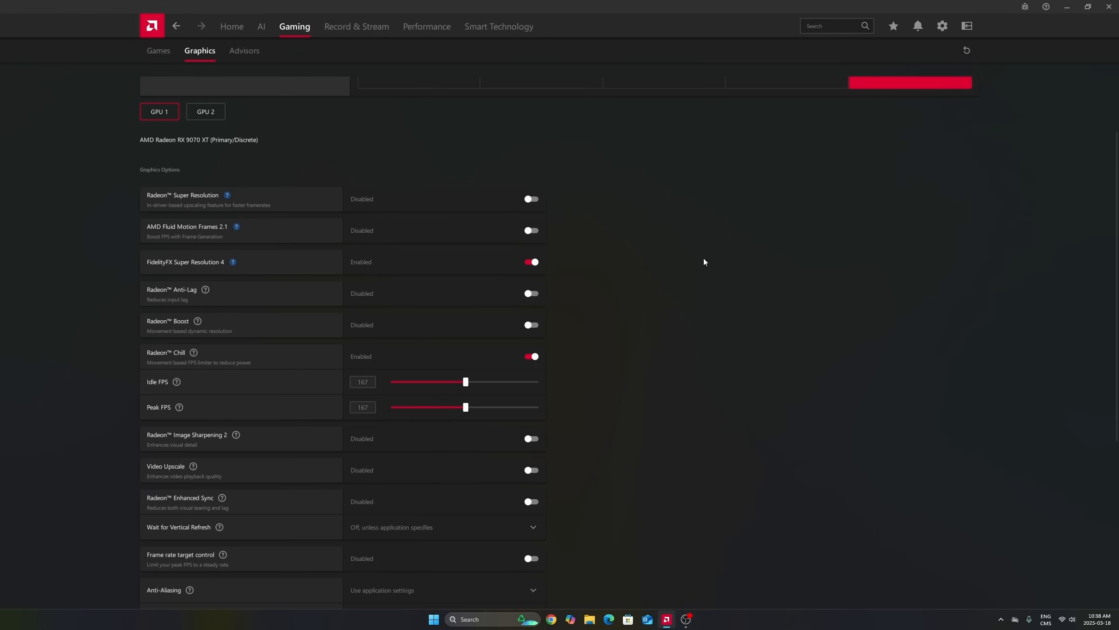
scroll(633, 254, "down", 3)
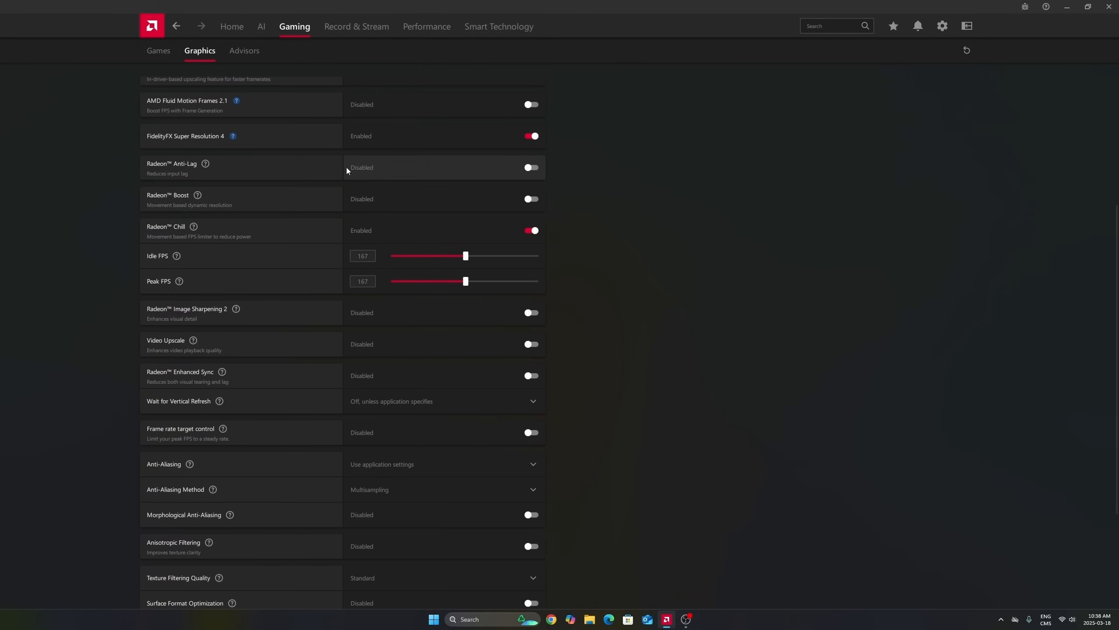
scroll(262, 219, "down", 1)
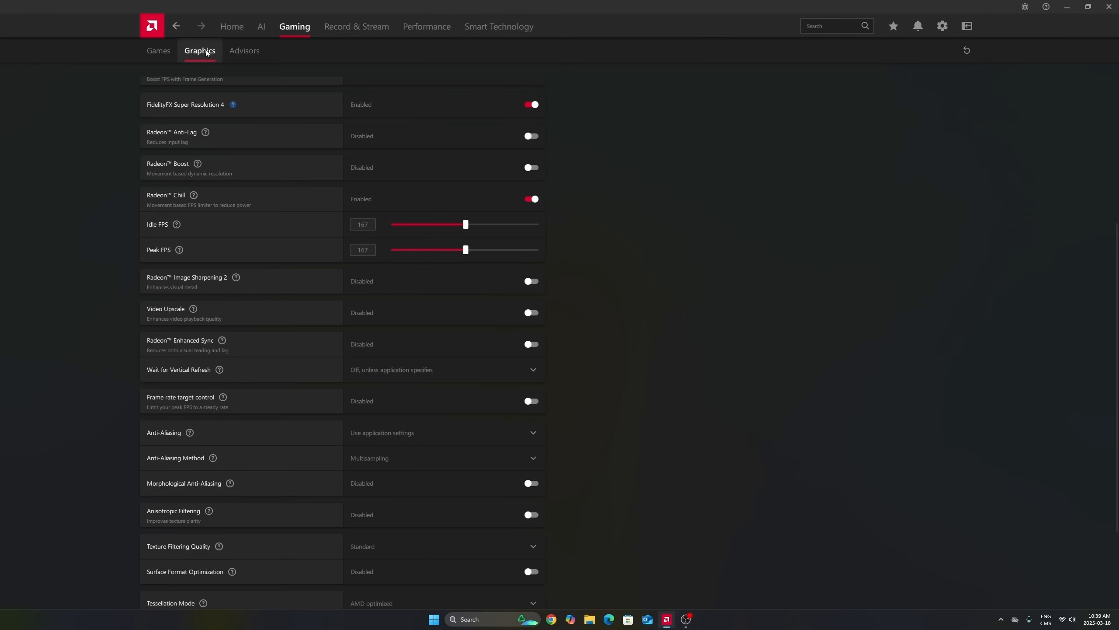
scroll(441, 99, "down", 2)
scroll(446, 263, "down", 1)
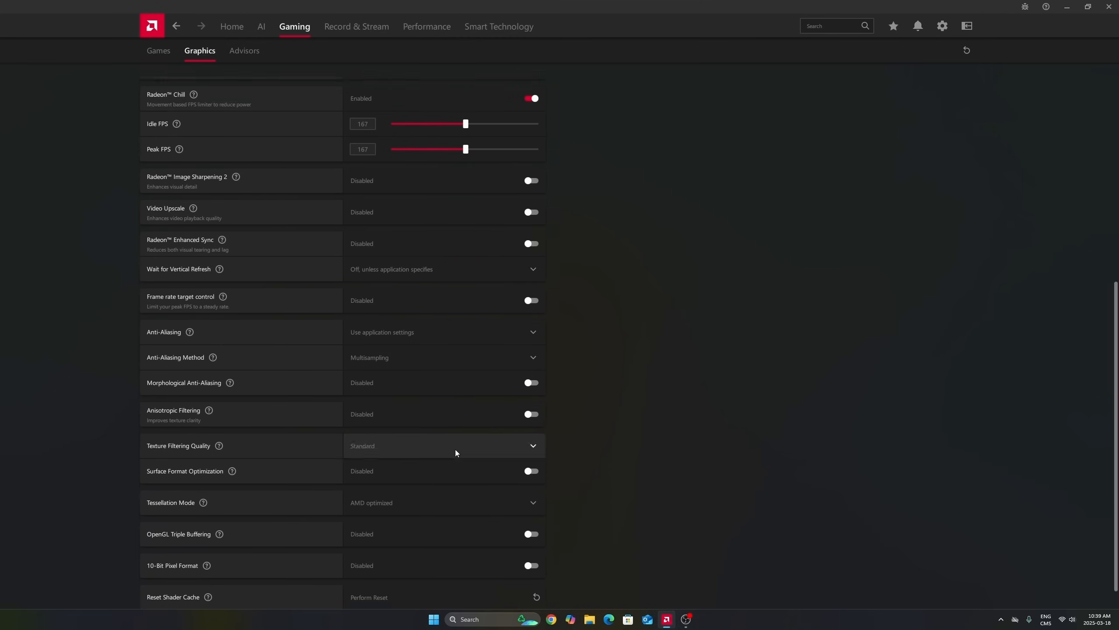
scroll(456, 350, "up", 5)
scroll(458, 272, "down", 1)
scroll(460, 390, "down", 4)
scroll(306, 108, "down", 1)
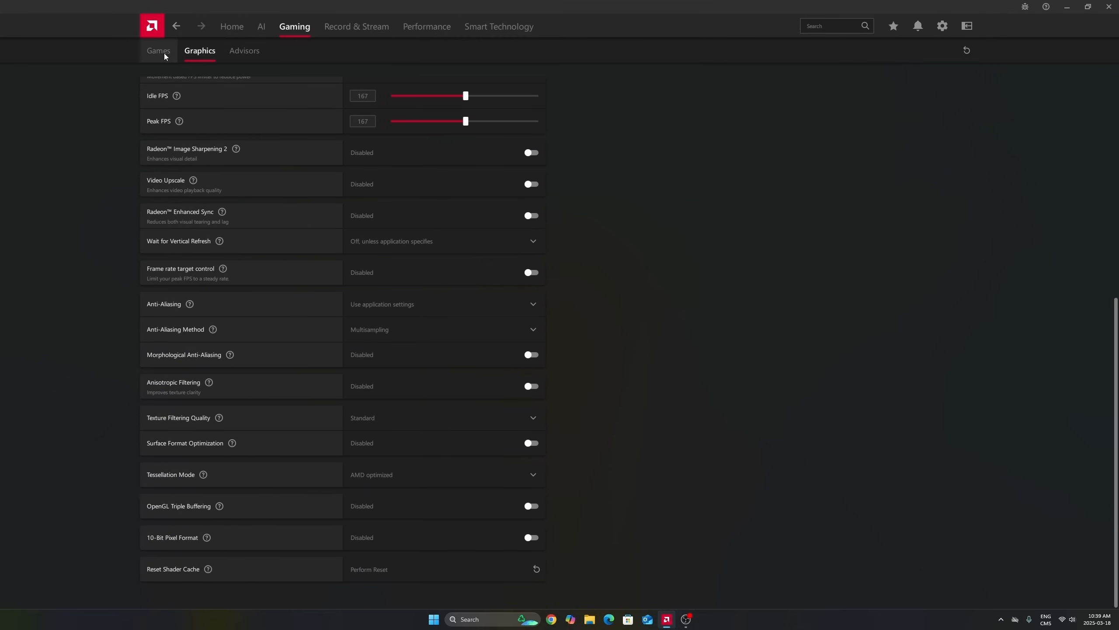
left_click(165, 53)
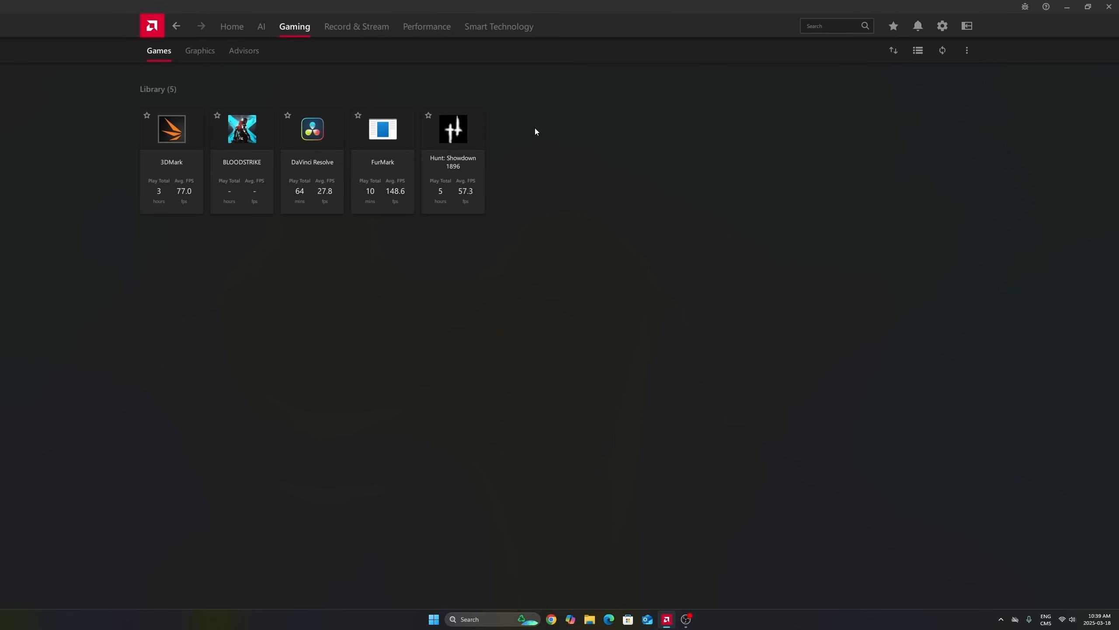
left_click(199, 50)
scroll(593, 310, "down", 3)
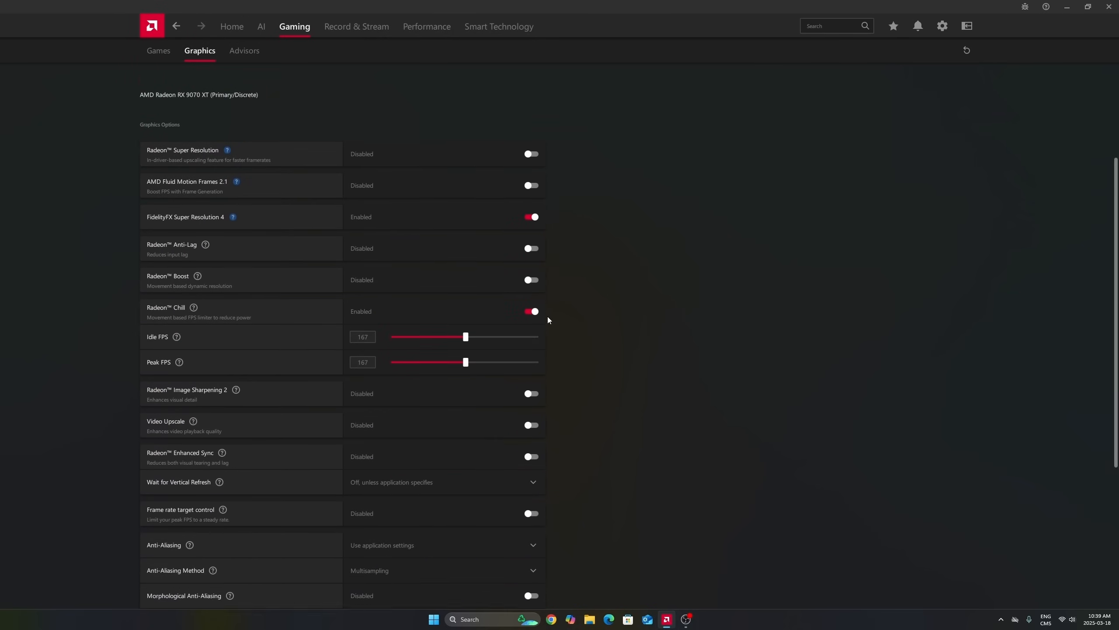
scroll(525, 263, "down", 3)
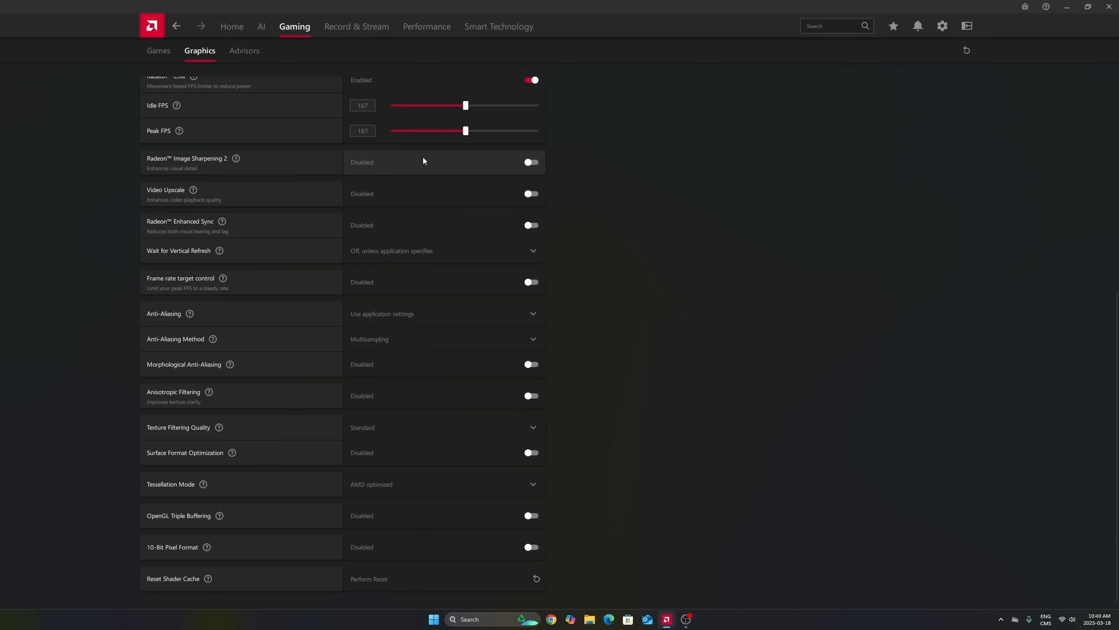
left_click(531, 162)
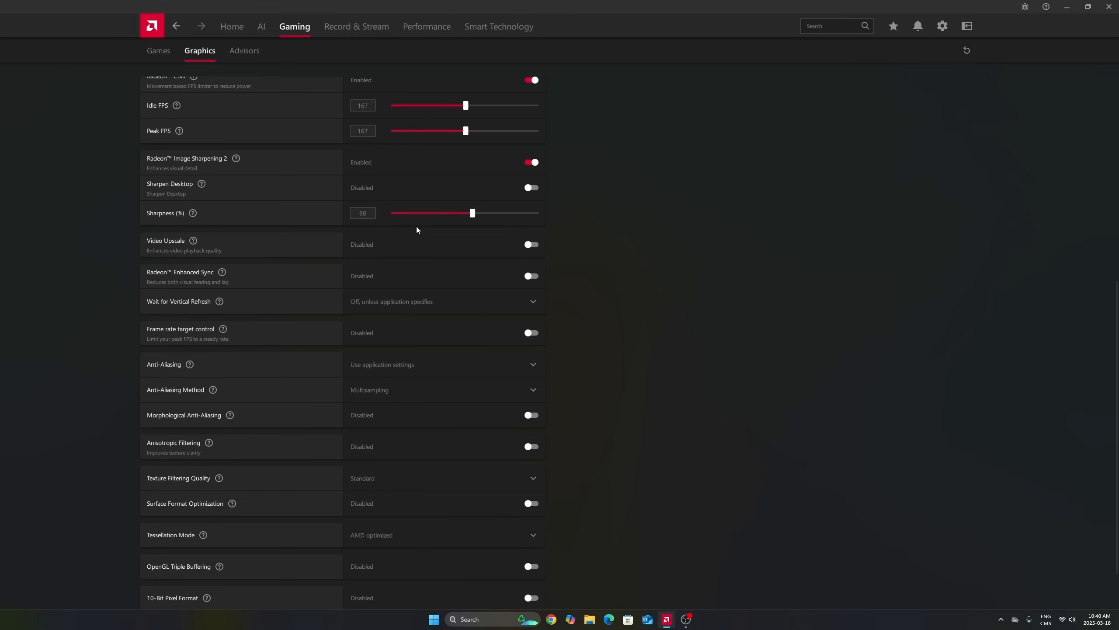
left_click(535, 163)
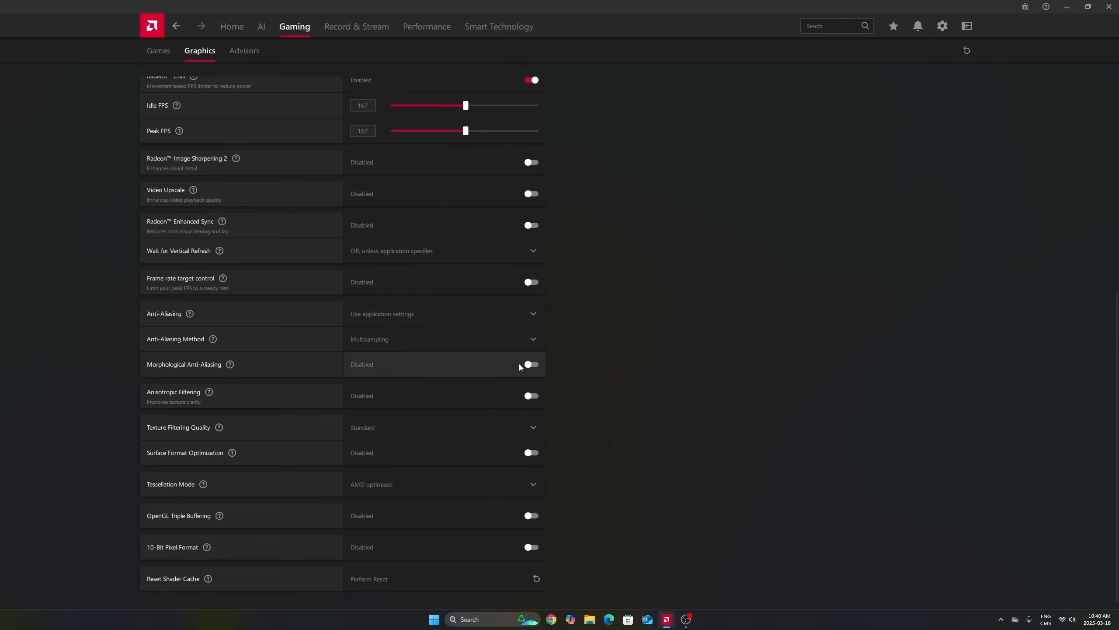
scroll(503, 447, "down", 1)
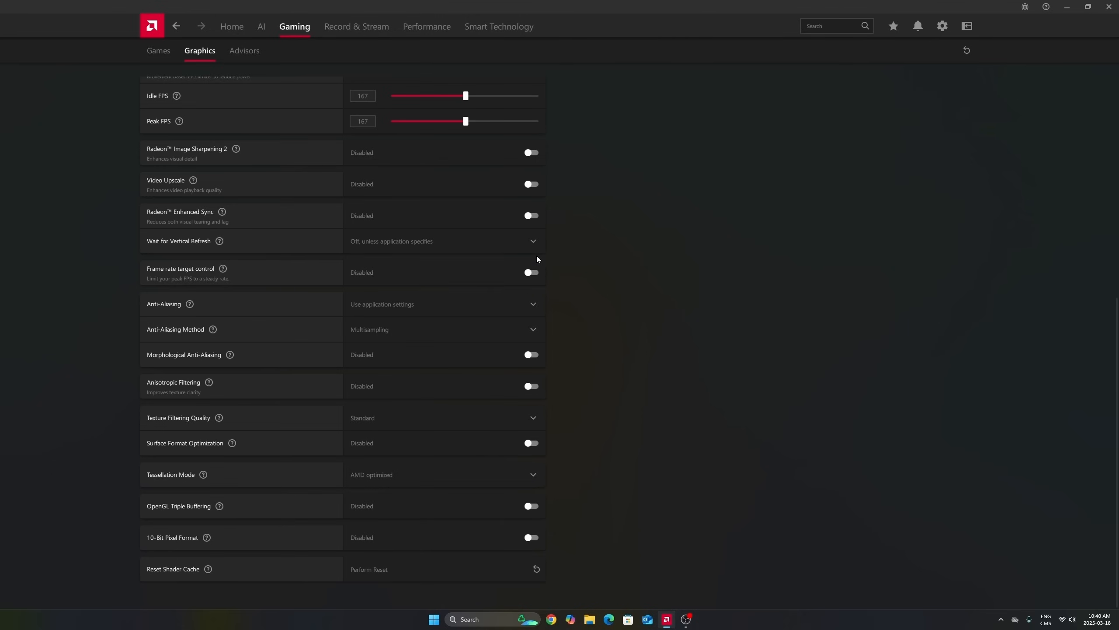
scroll(612, 262, "up", 8)
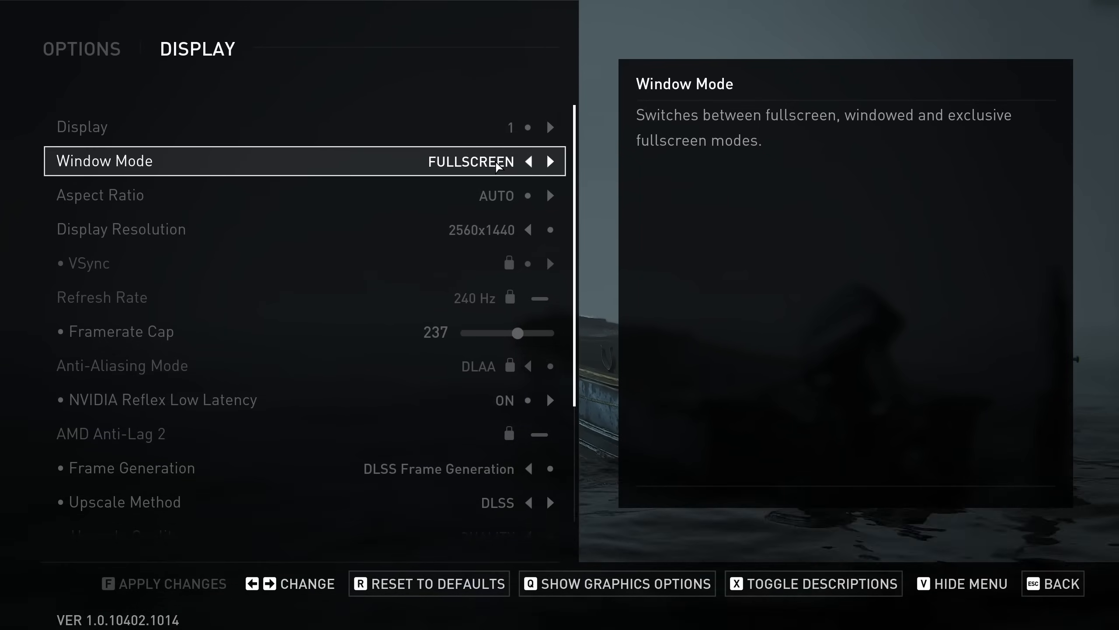
scroll(396, 177, "down", 1)
scroll(396, 177, "up", 1)
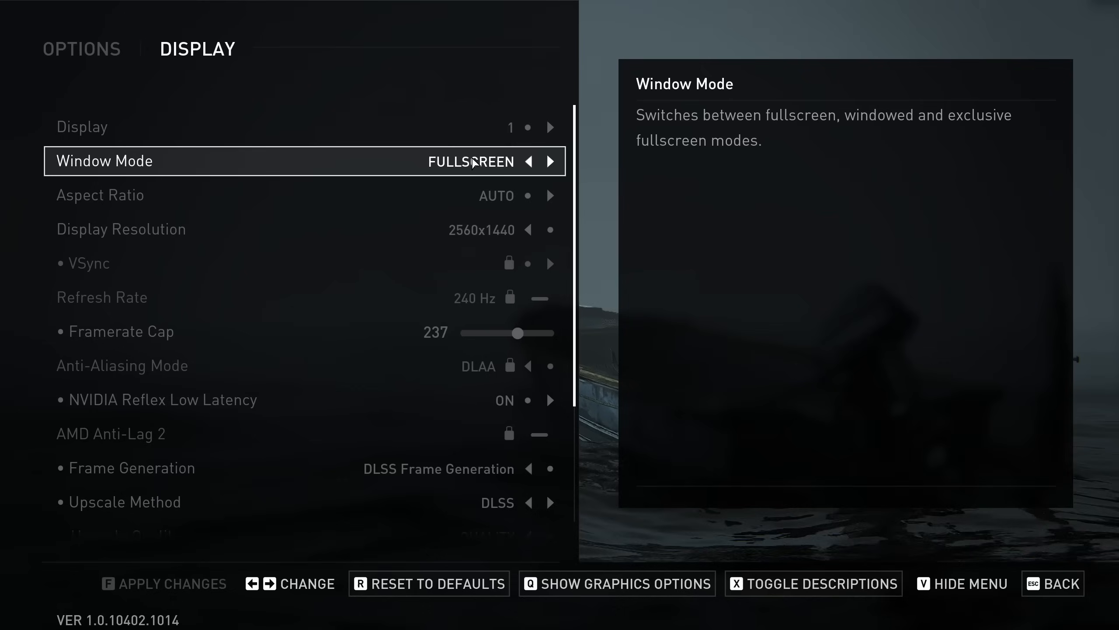
scroll(396, 177, "down", 1)
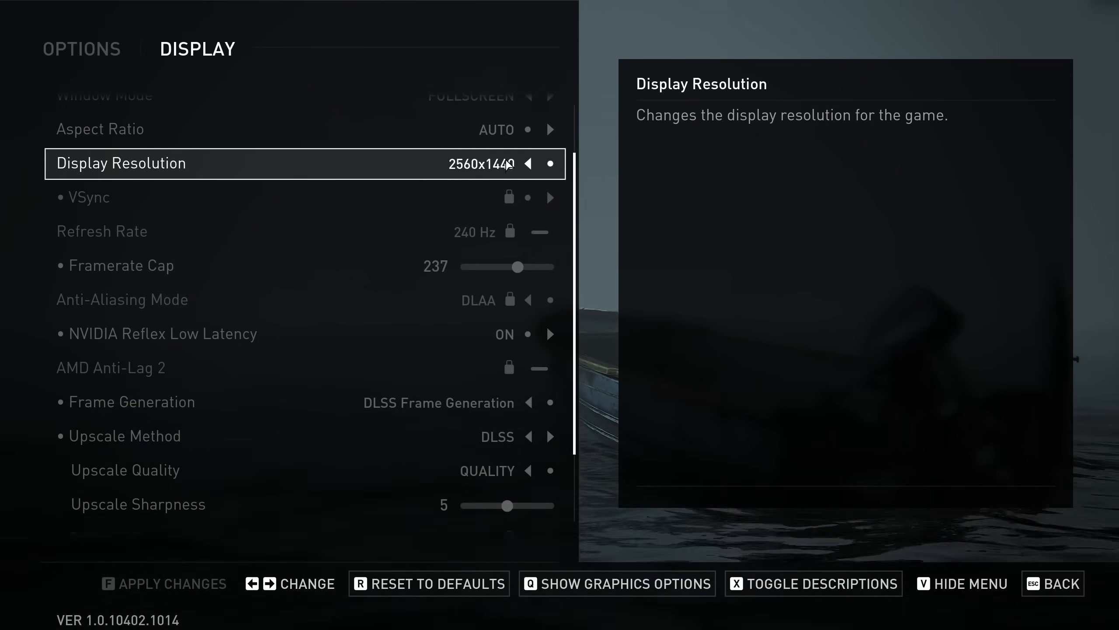
scroll(505, 171, "down", 1)
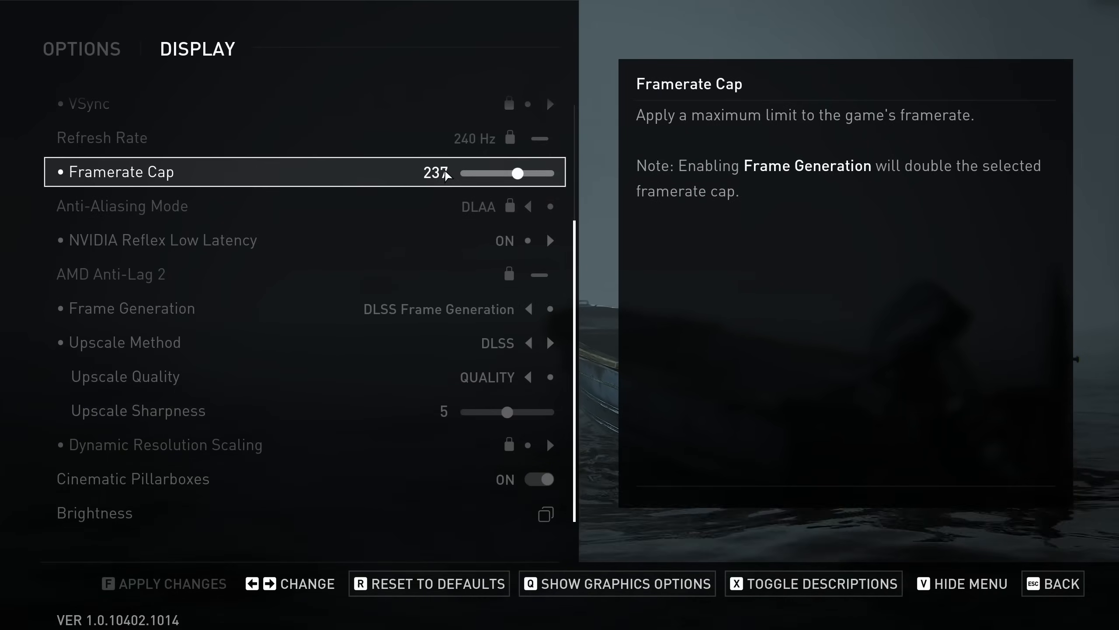
scroll(440, 201, "up", 1)
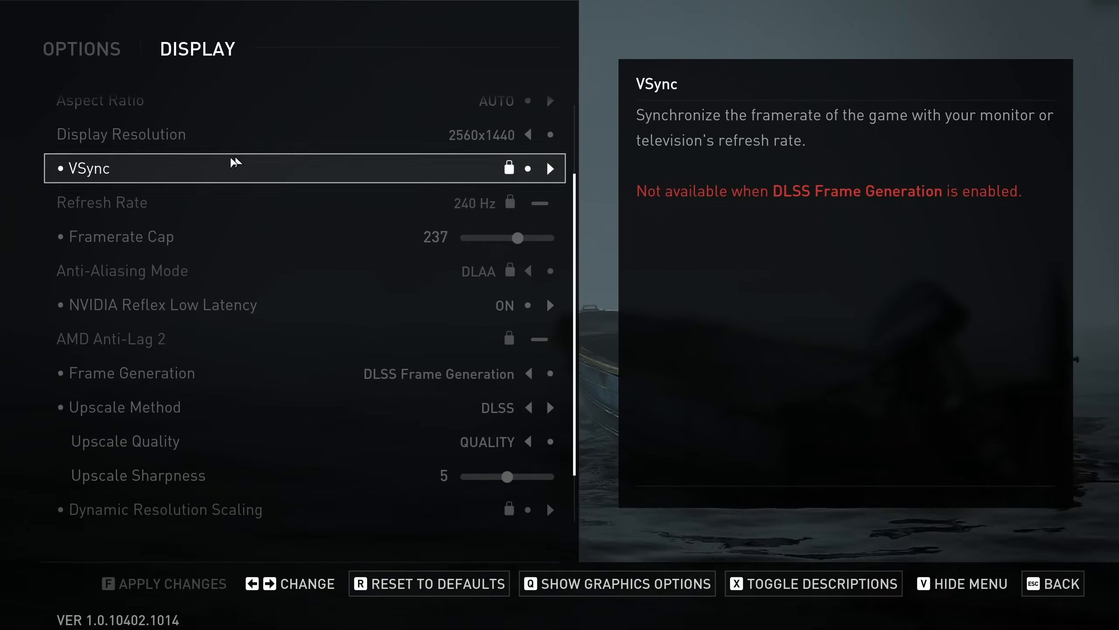
scroll(354, 173, "down", 2)
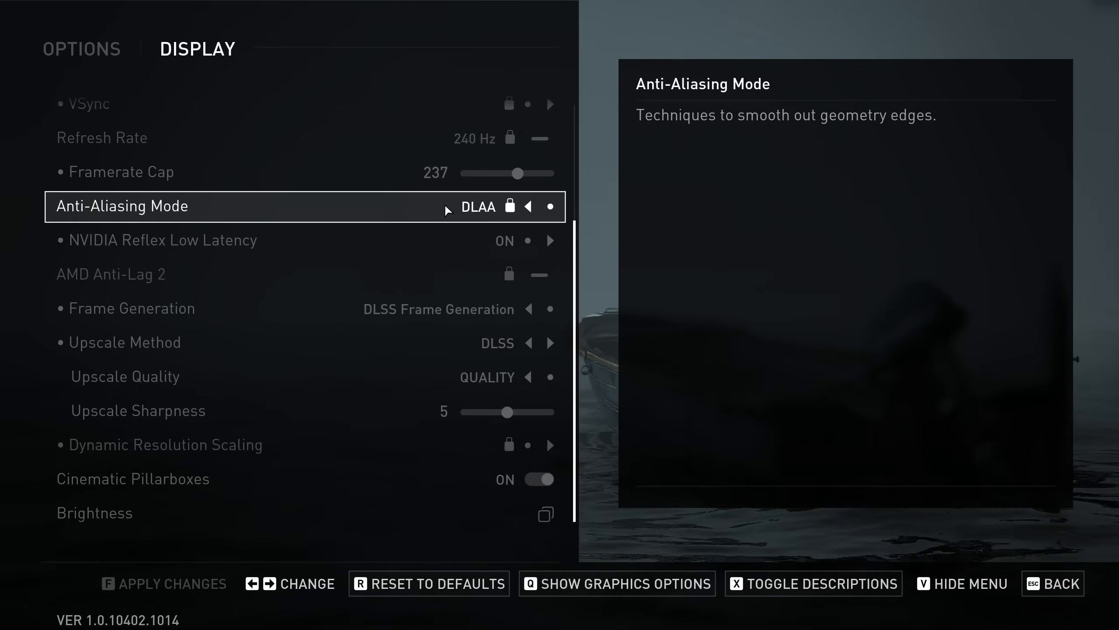
scroll(175, 173, "up", 2)
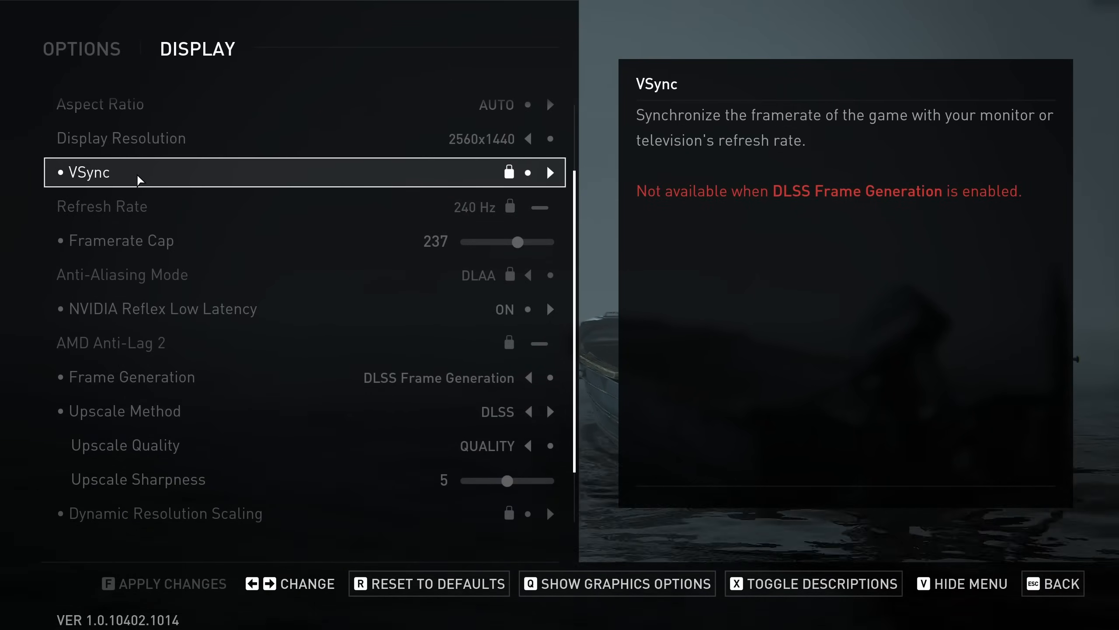
scroll(253, 177, "down", 1)
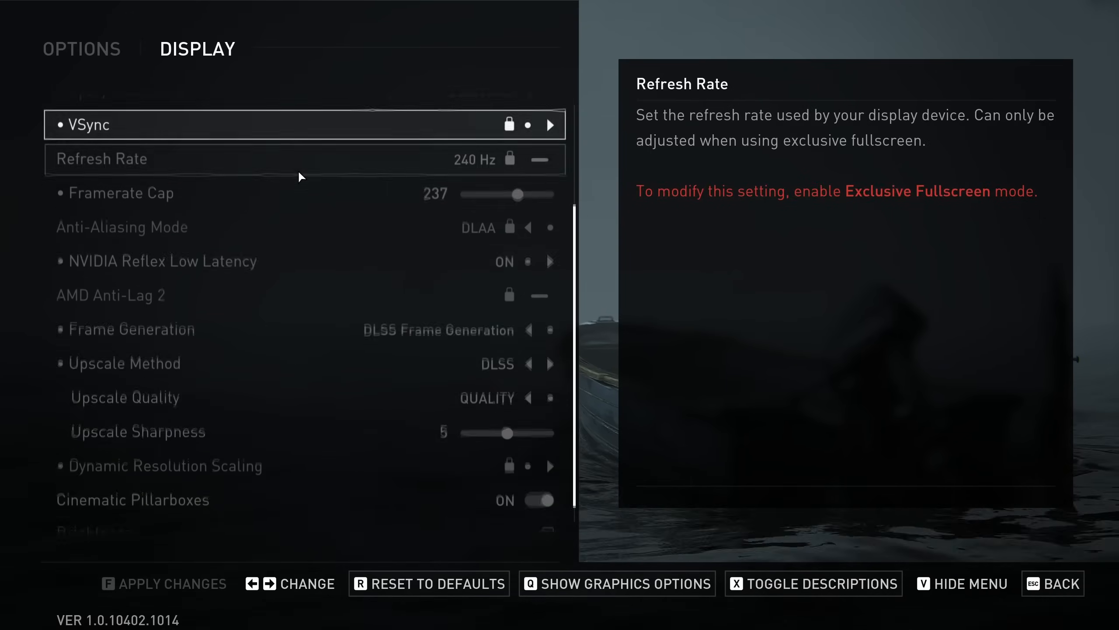
scroll(289, 201, "down", 1)
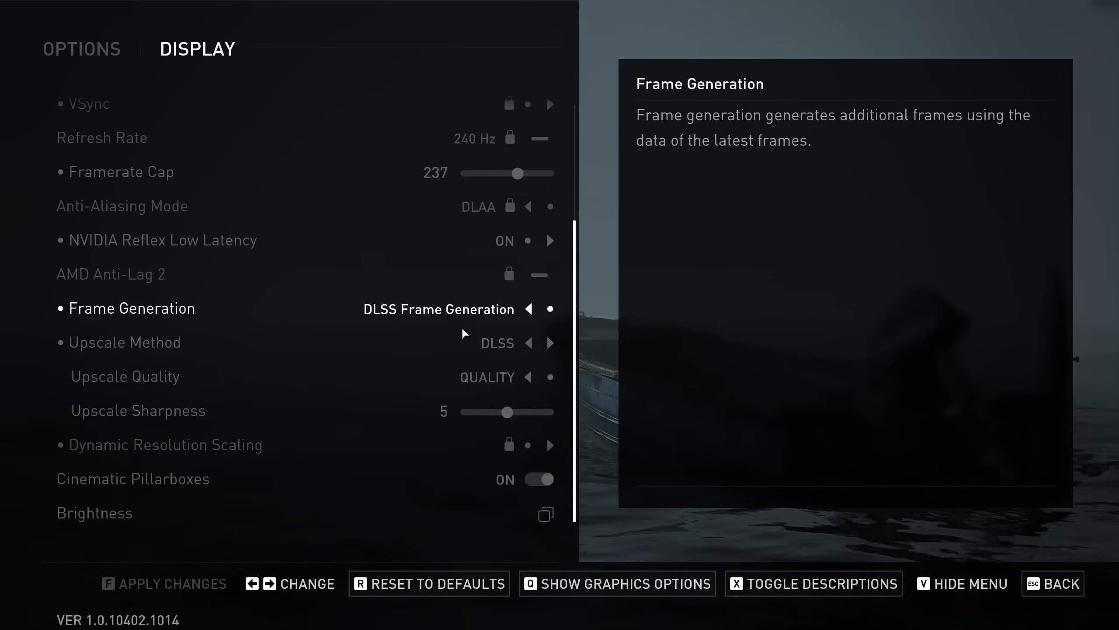
key("alt+Tab")
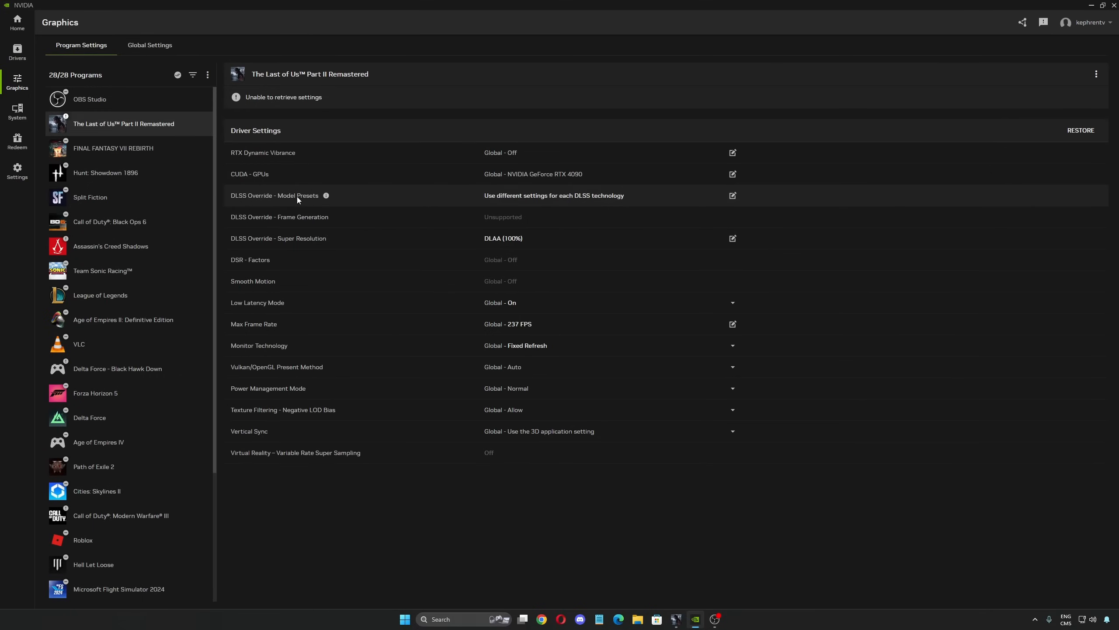
left_click(317, 200)
left_click(453, 209)
left_click(527, 236)
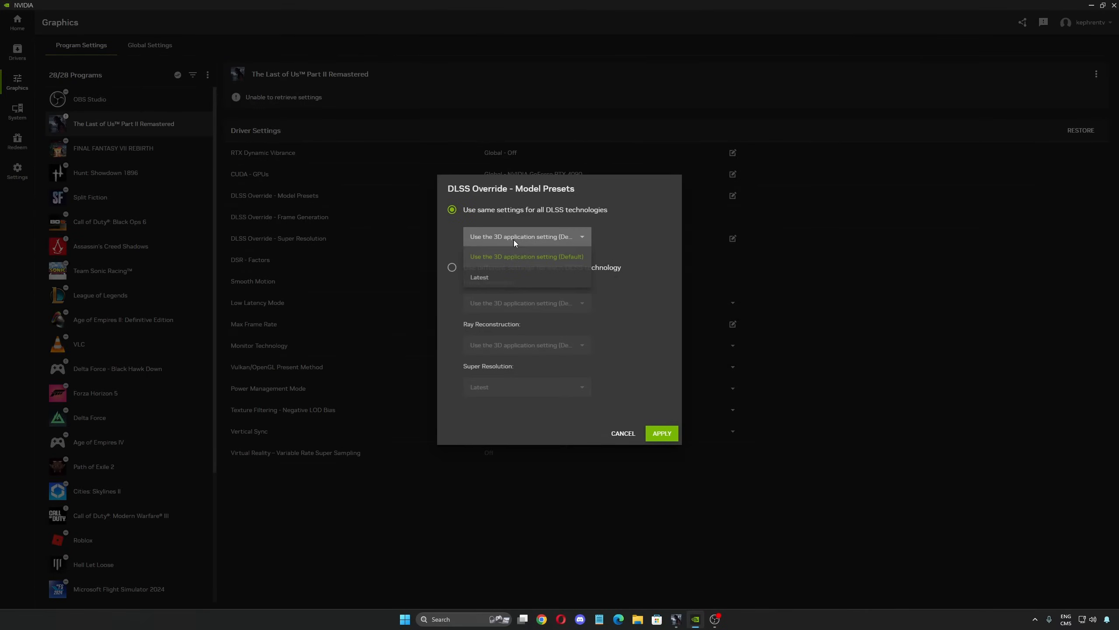
left_click(485, 280)
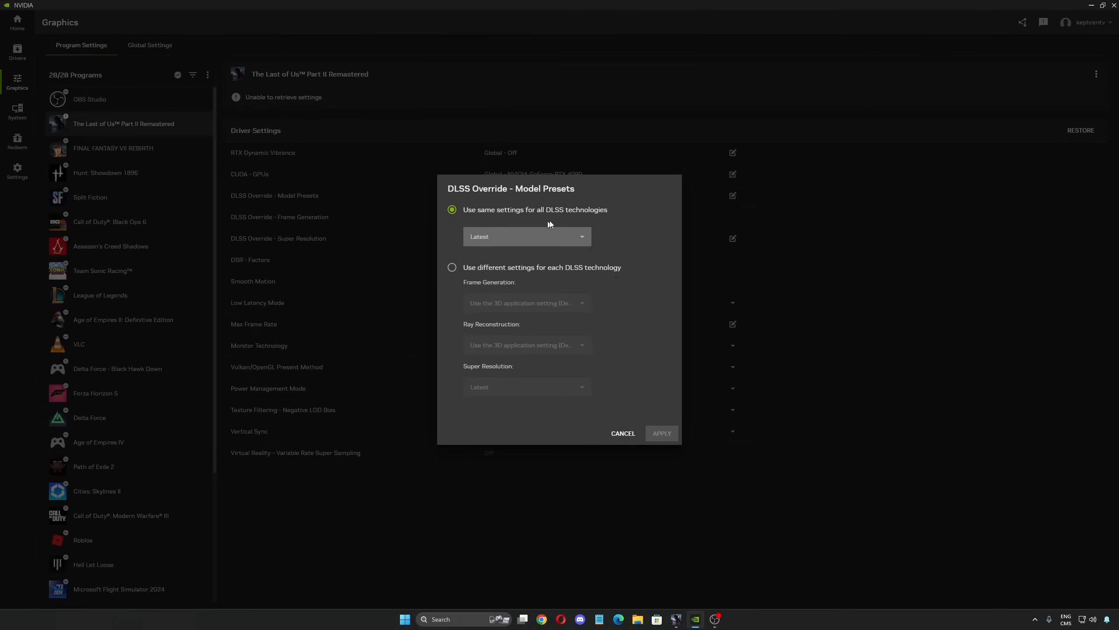
left_click(623, 433)
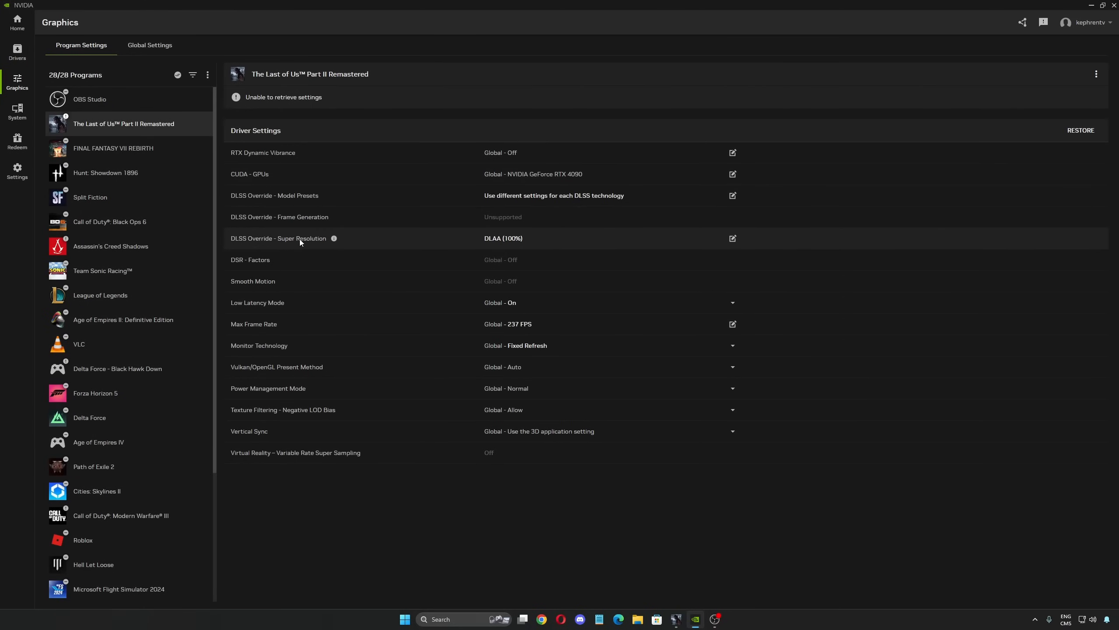
Browse the DLSS Super Resolution override modes, keep DLAA, cancel, and switch back to the game.
left_click(528, 238)
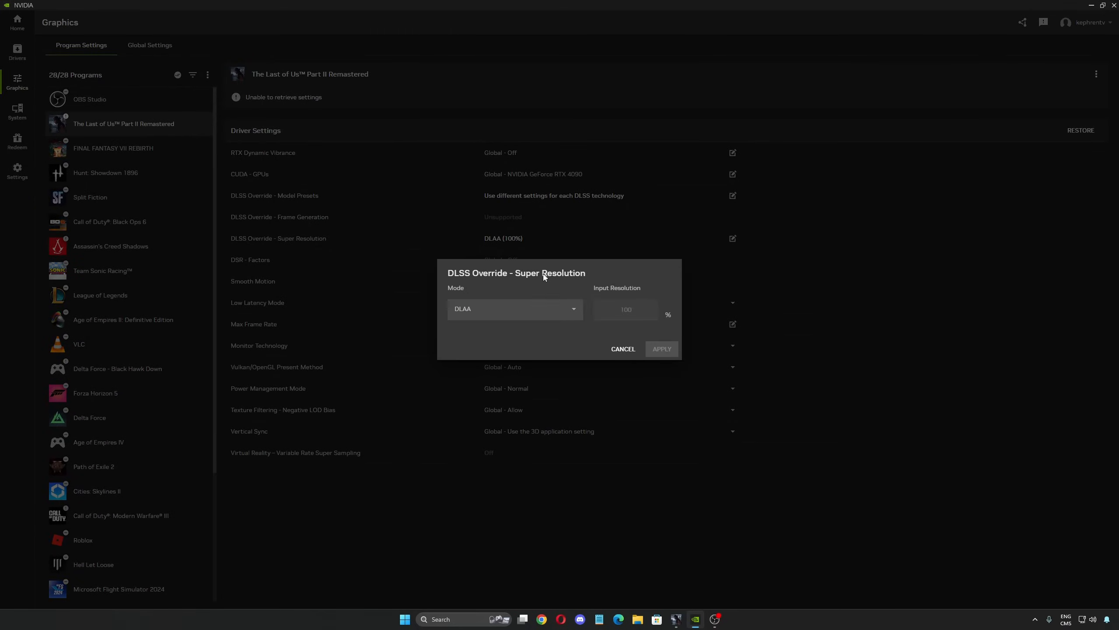
left_click(534, 311)
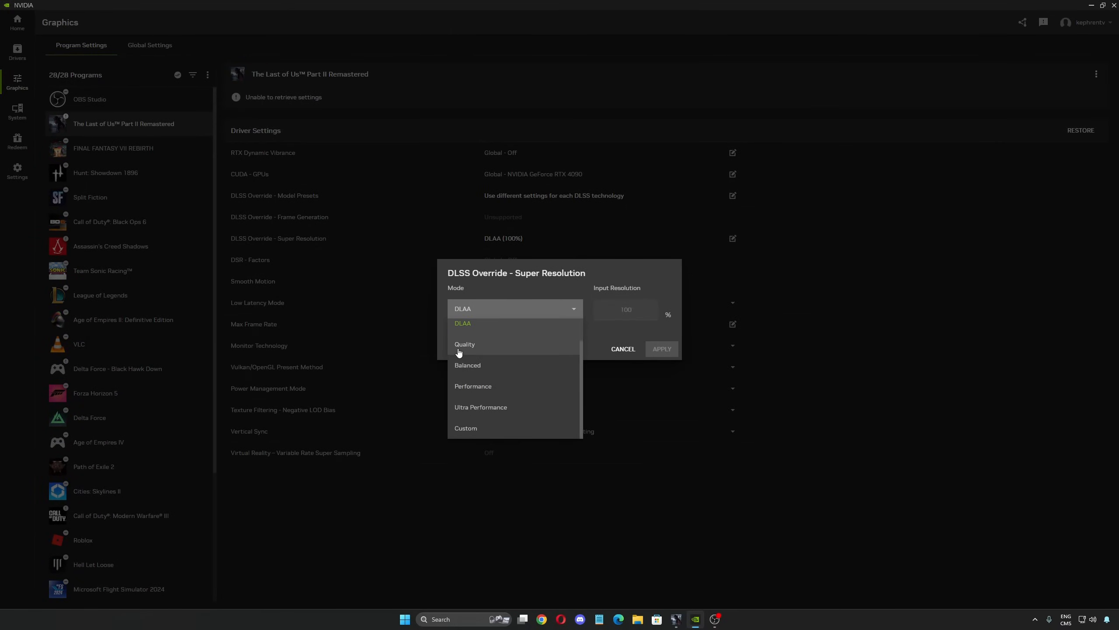
scroll(500, 412, "down", 1)
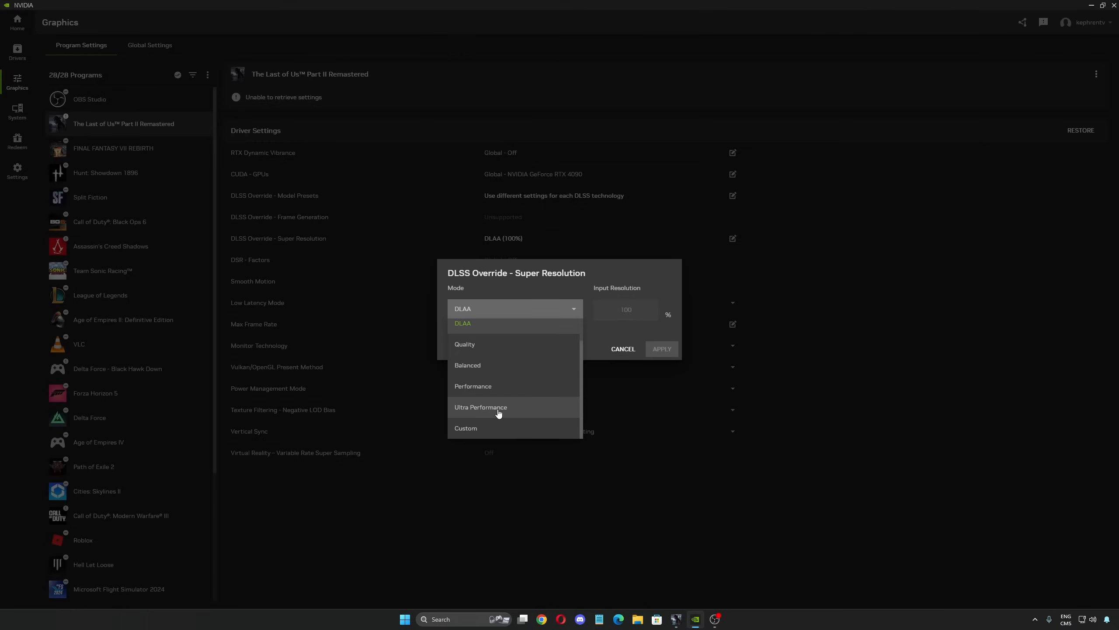
scroll(498, 411, "up", 1)
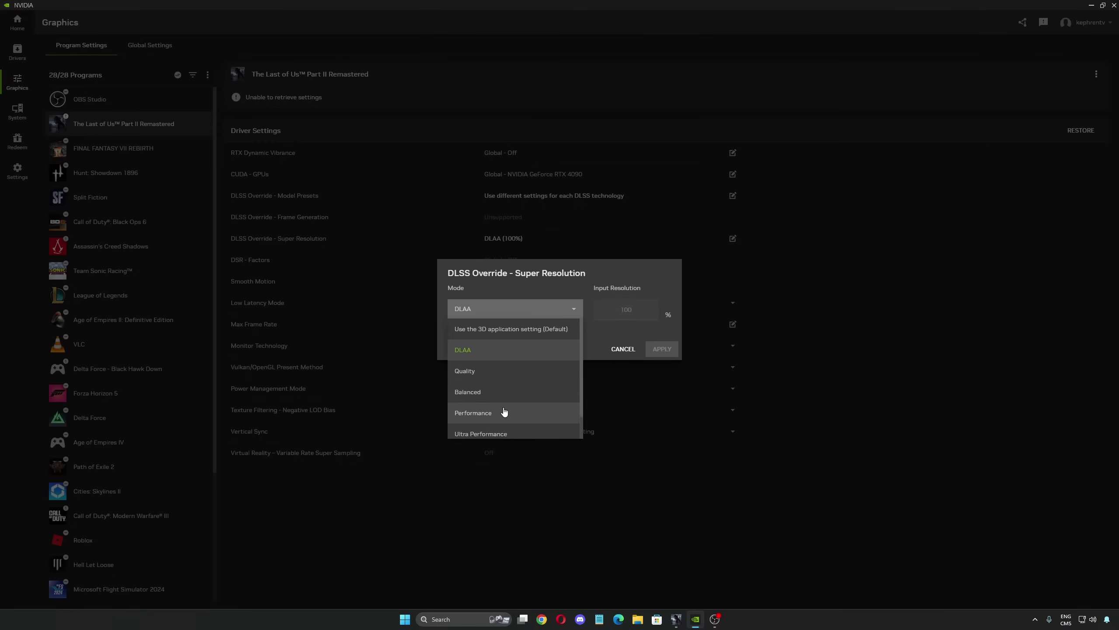
left_click(478, 352)
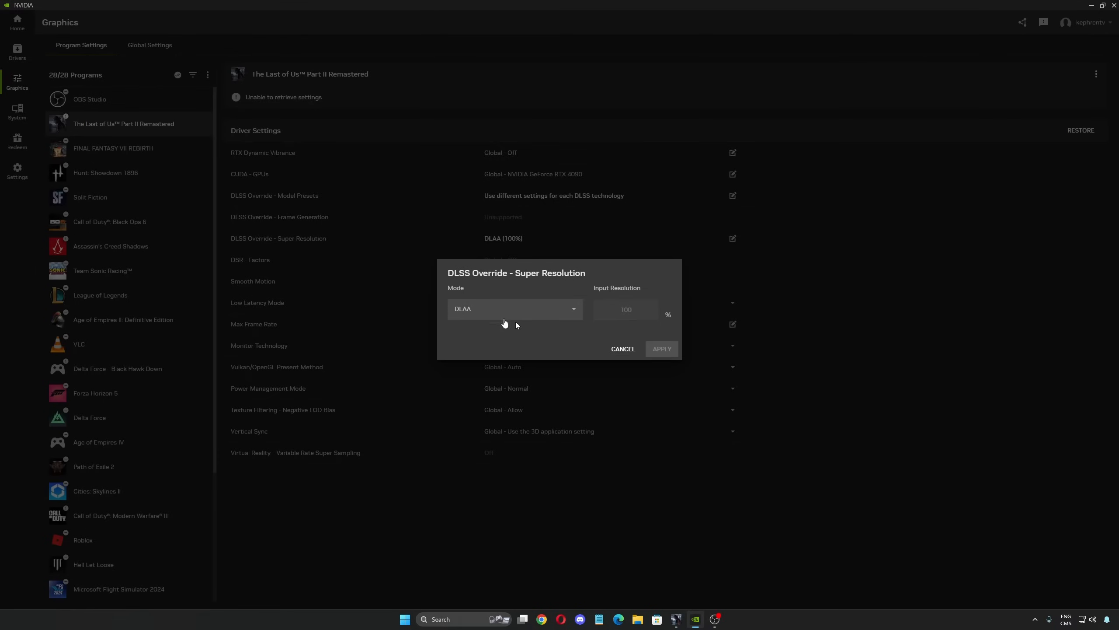
left_click(624, 351)
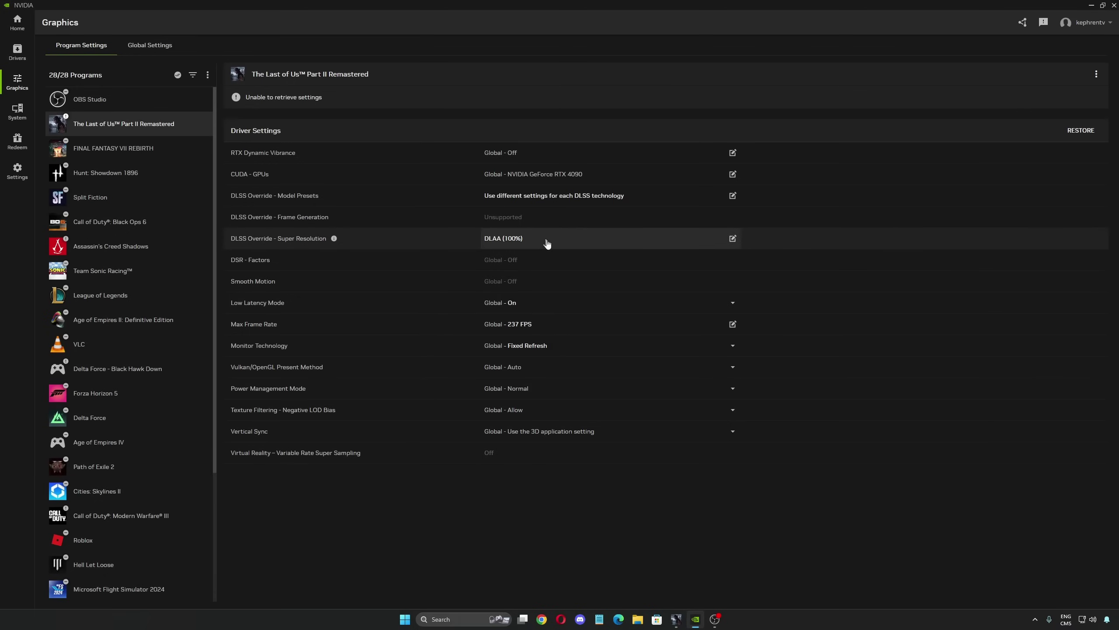
left_click(676, 619)
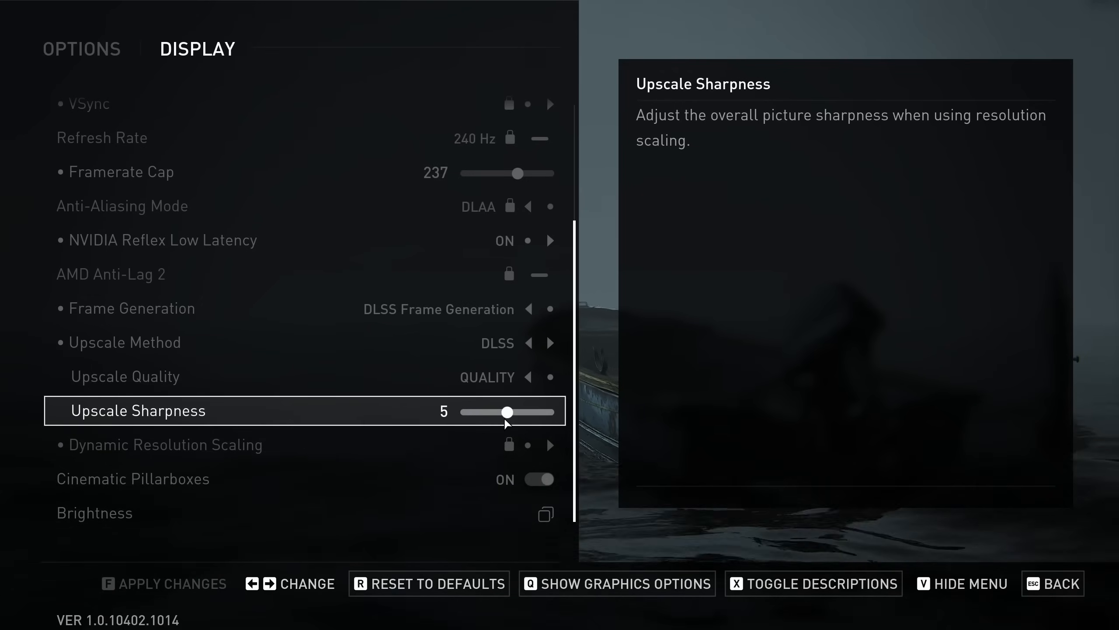
Drag Upscale Sharpness down to 2 and back to 5.
left_click_drag(510, 413, 484, 413)
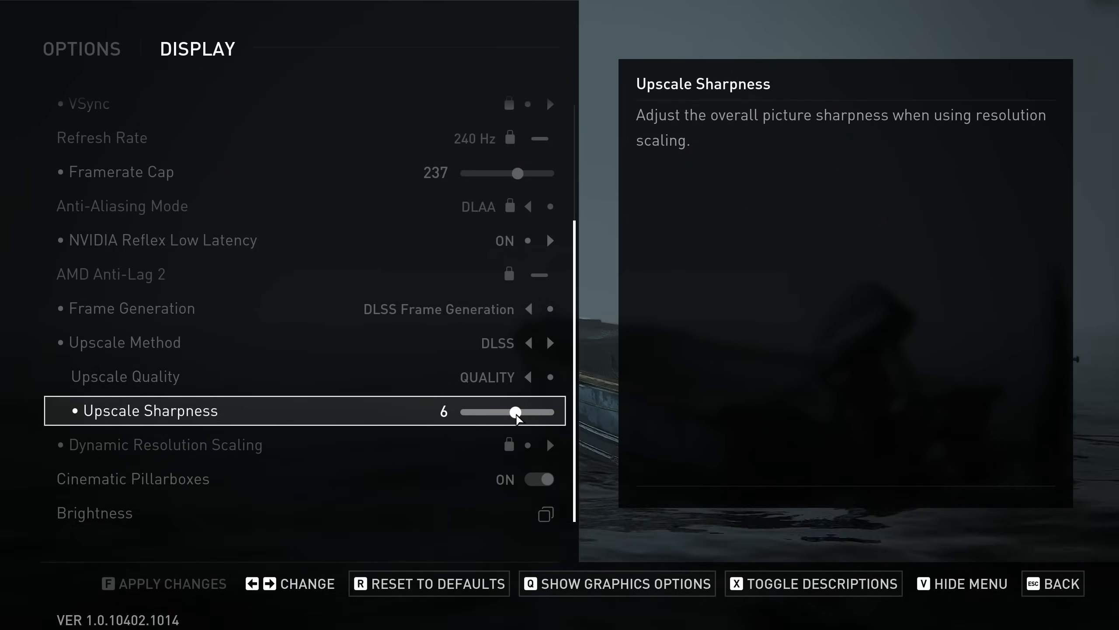
left_click_drag(517, 412, 509, 413)
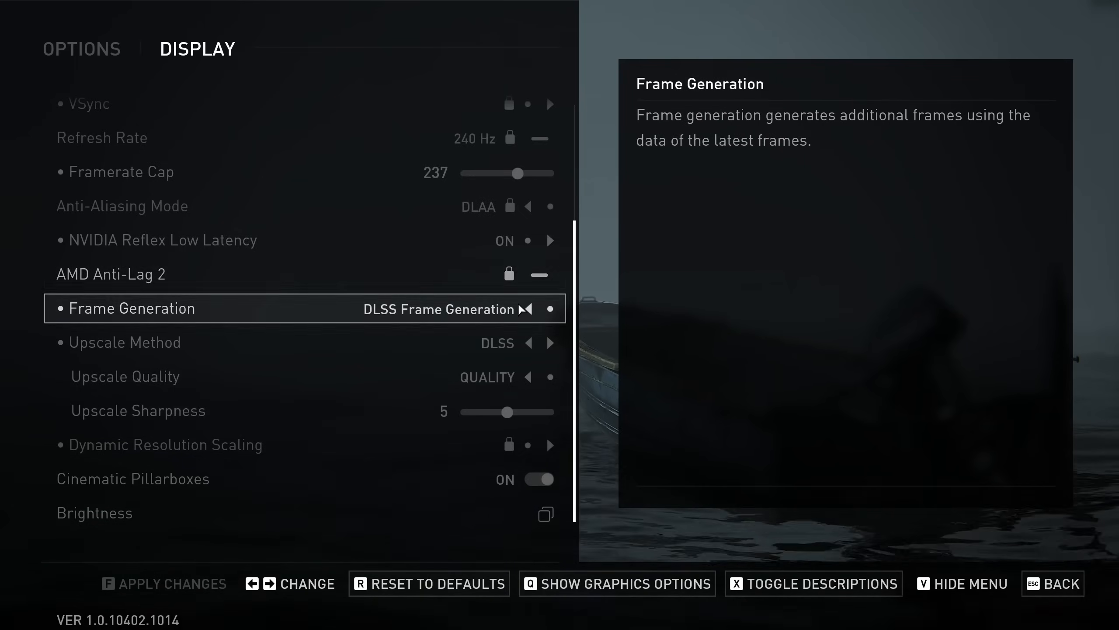
Cycle Frame Generation through FSR back to DLSS Frame Generation and Upscale Method back to DLSS.
left_click(529, 309)
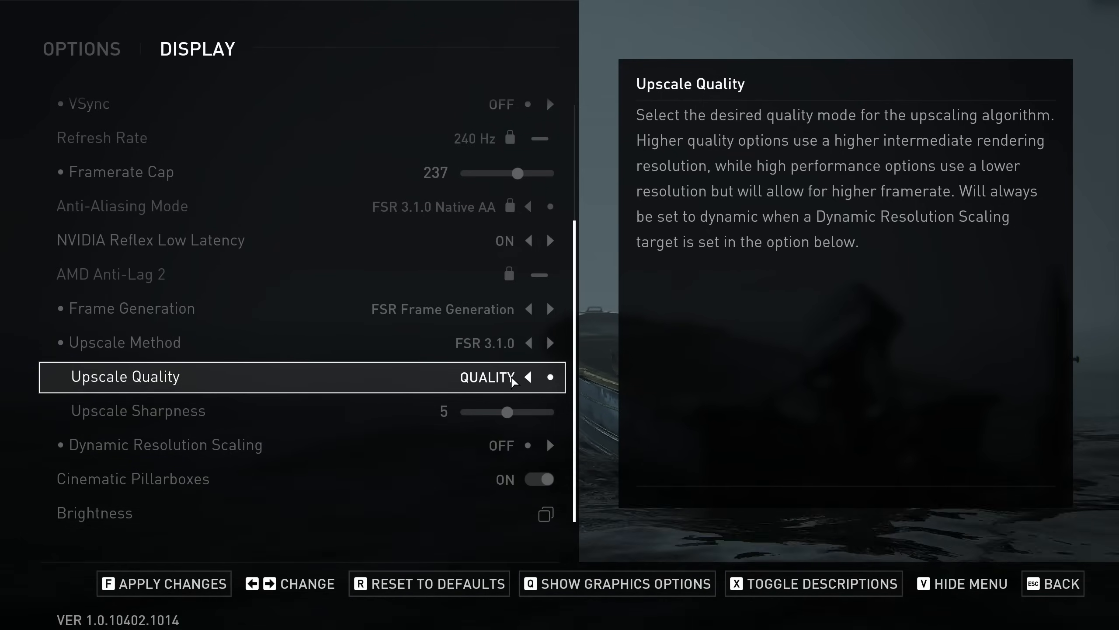
left_click(550, 309)
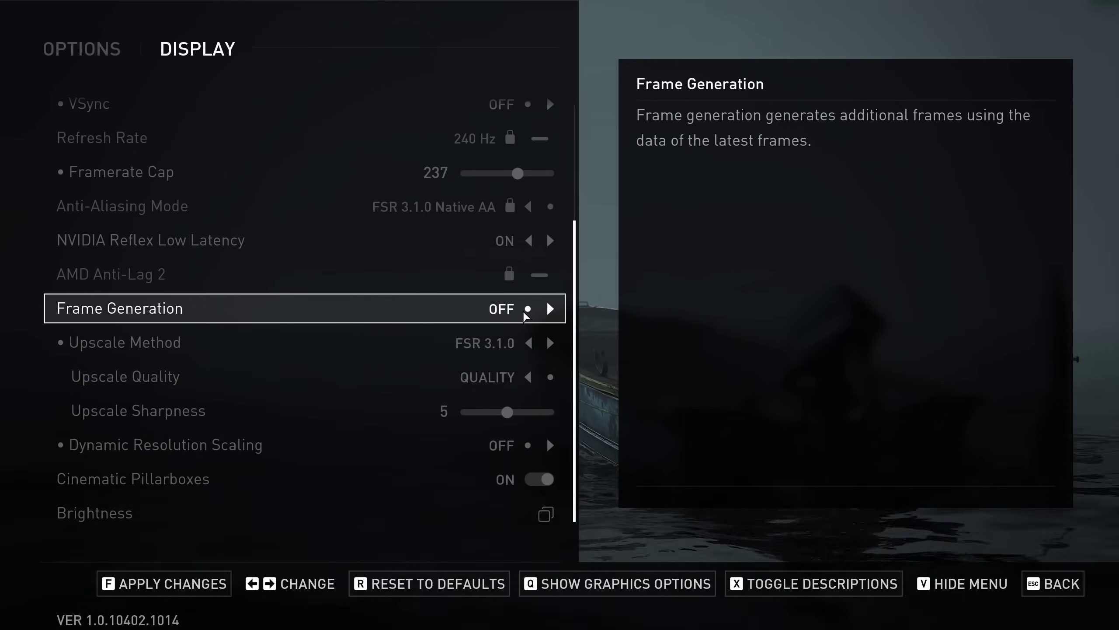
left_click(551, 309)
left_click(550, 343)
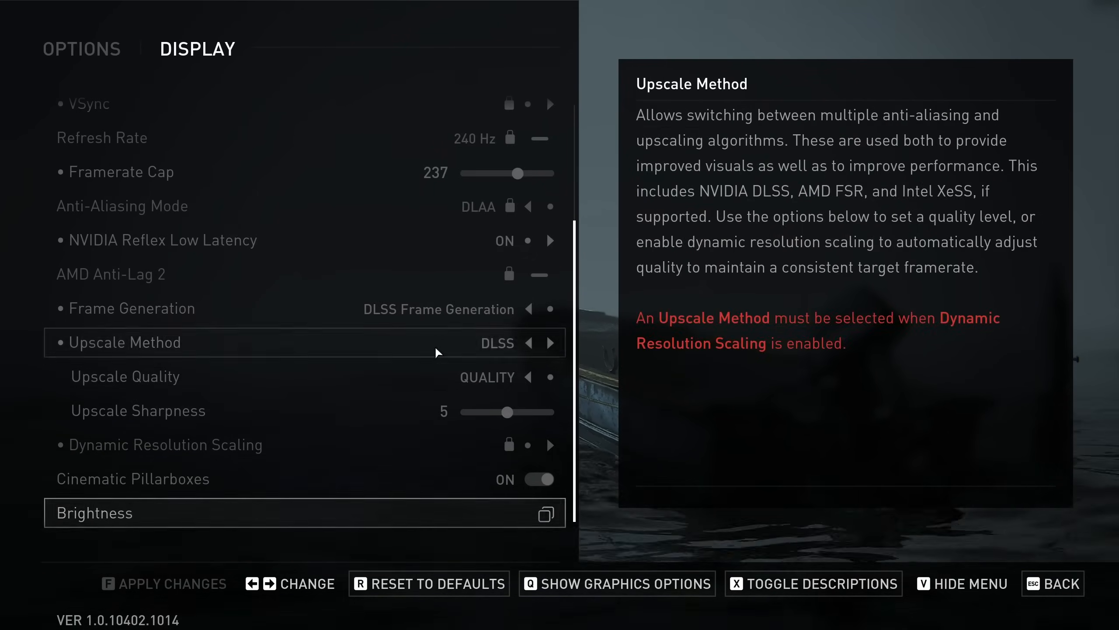
scroll(433, 315, "up", 5)
Back out to Options, enter Graphics settings and expand/collapse the Level of Detail section.
key("Escape")
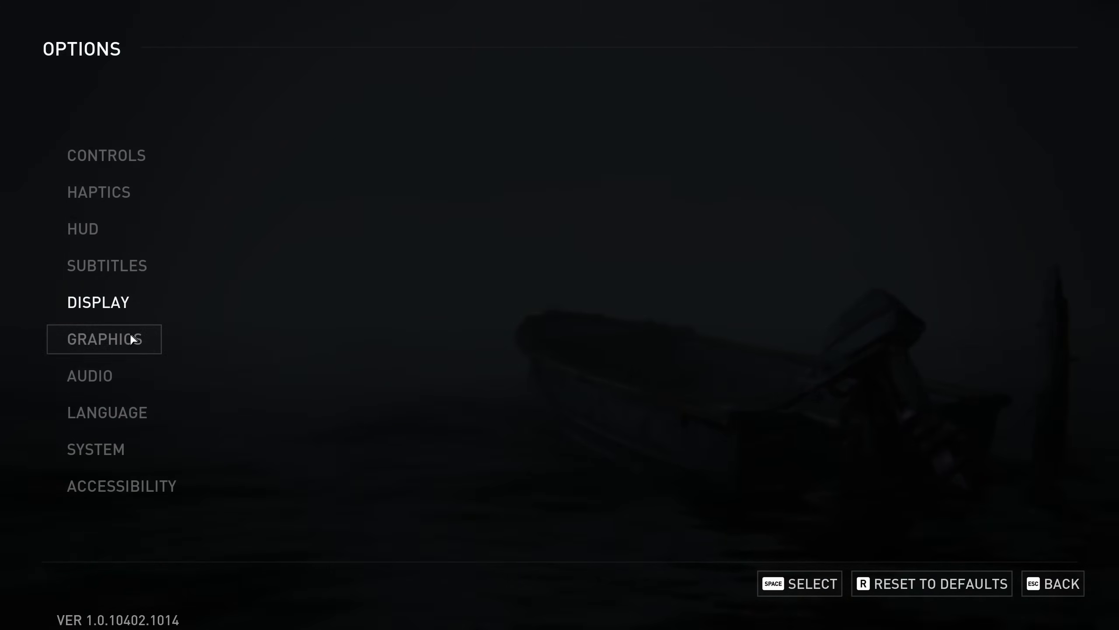
left_click(107, 338)
left_click(52, 161)
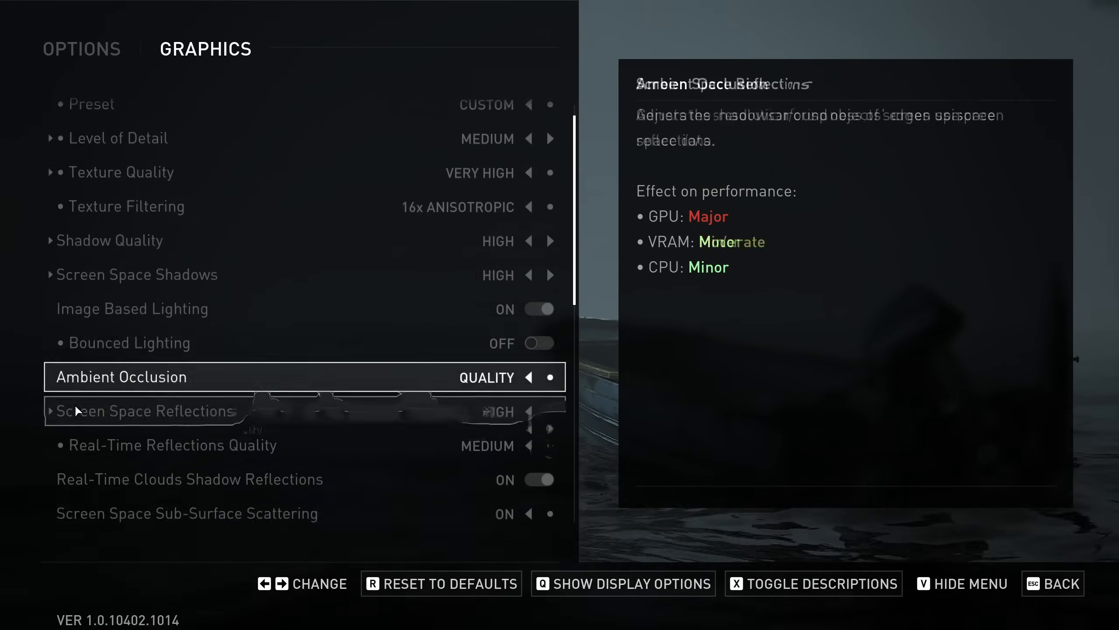
scroll(53, 350, "down", 5)
scroll(88, 377, "up", 5)
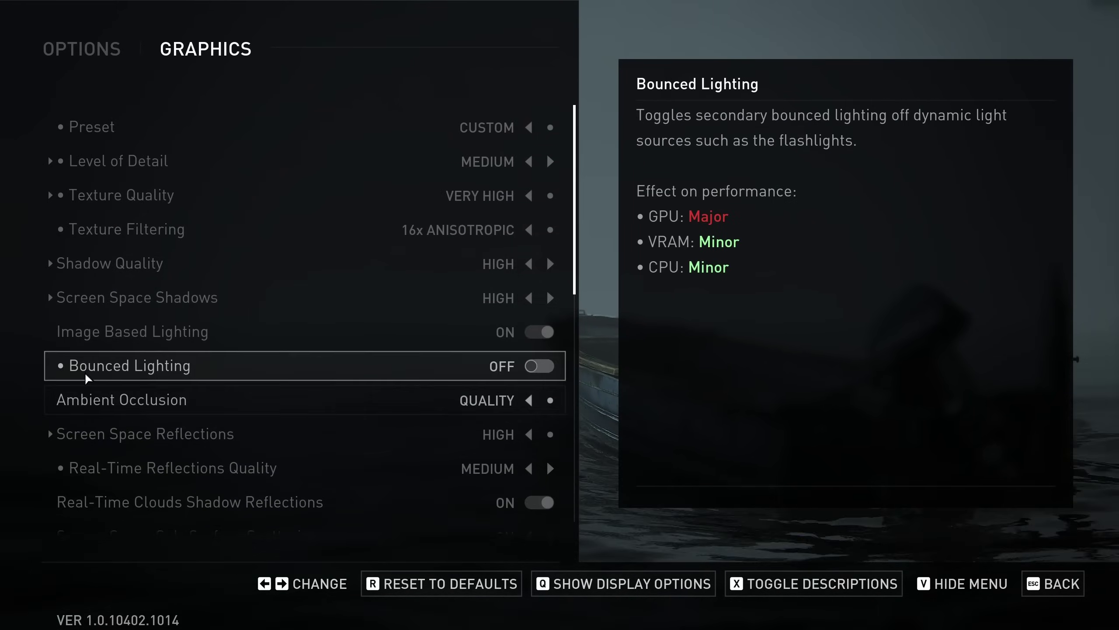
left_click(51, 161)
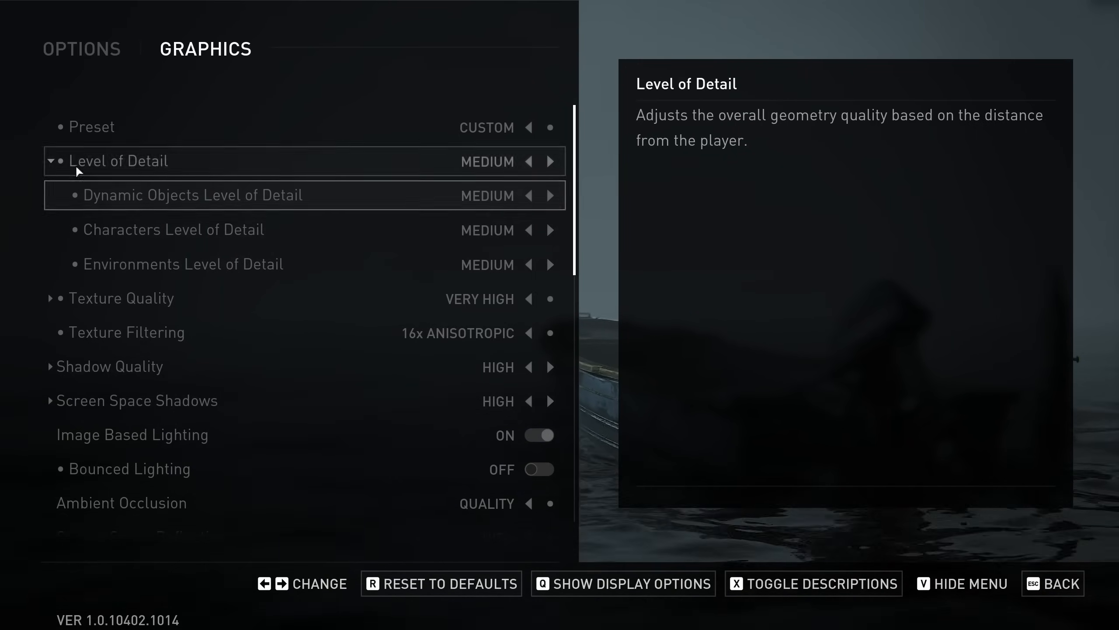
left_click(51, 161)
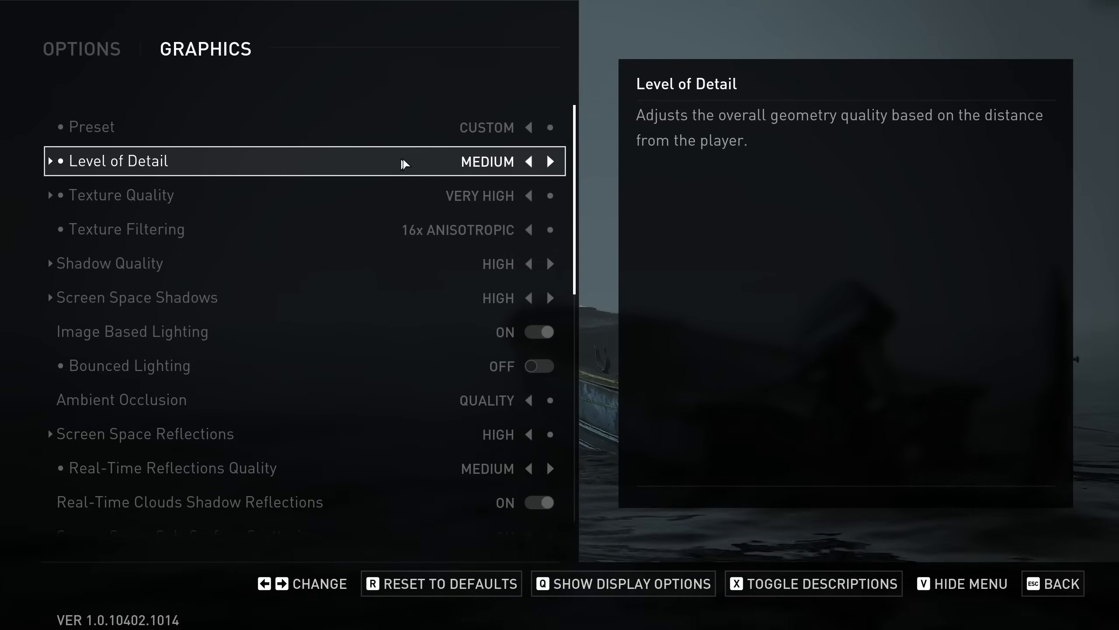
Step Level of Detail from Very High down to Medium.
left_click(550, 160)
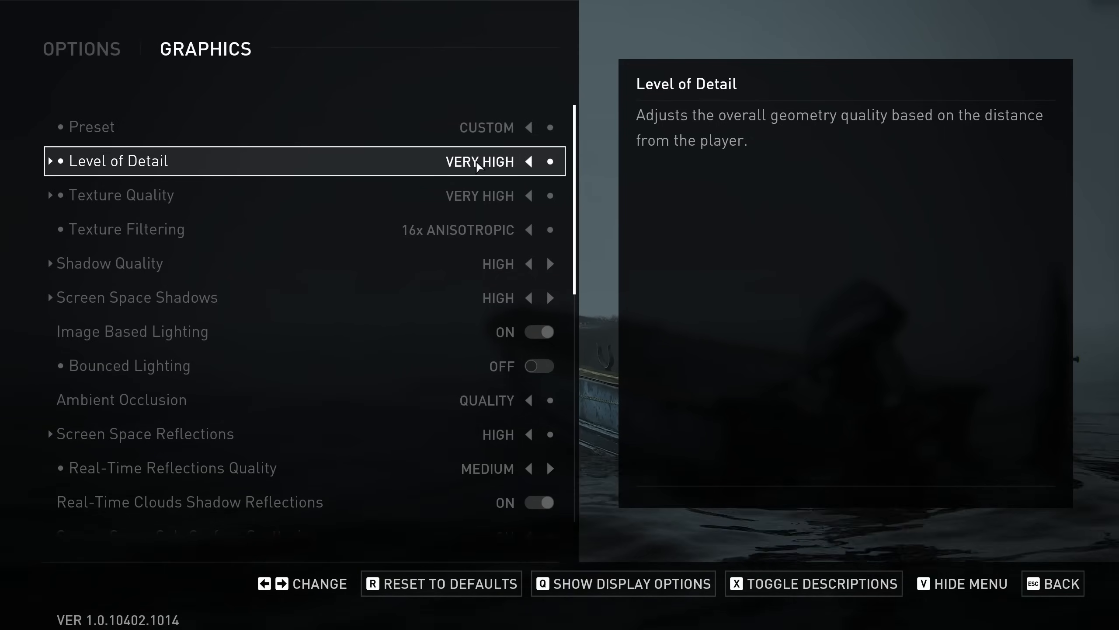
left_click(528, 161)
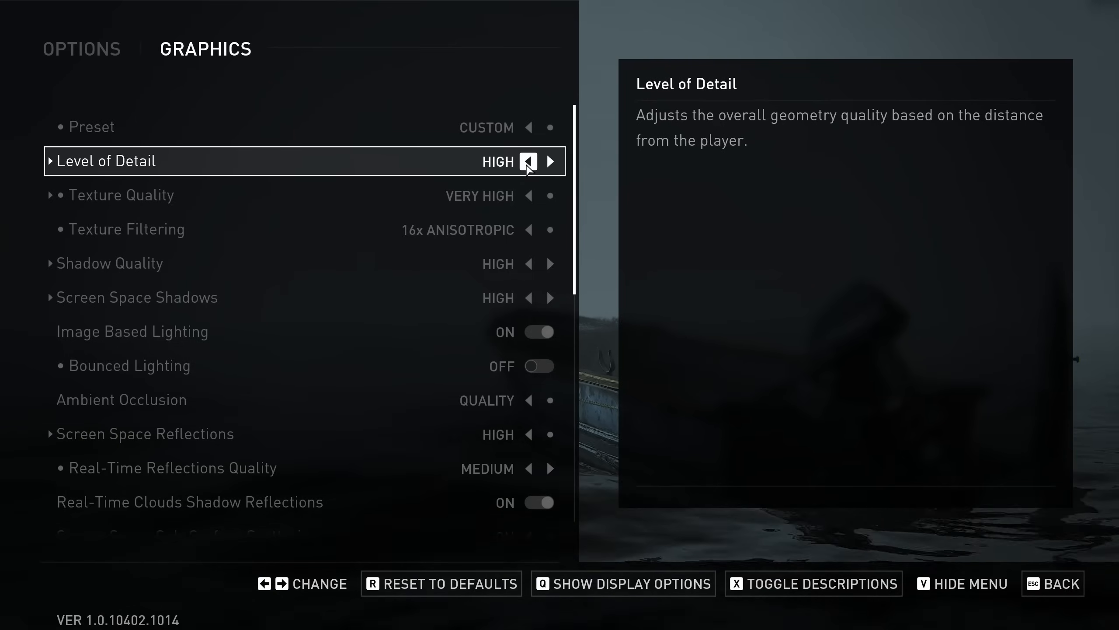
left_click(529, 161)
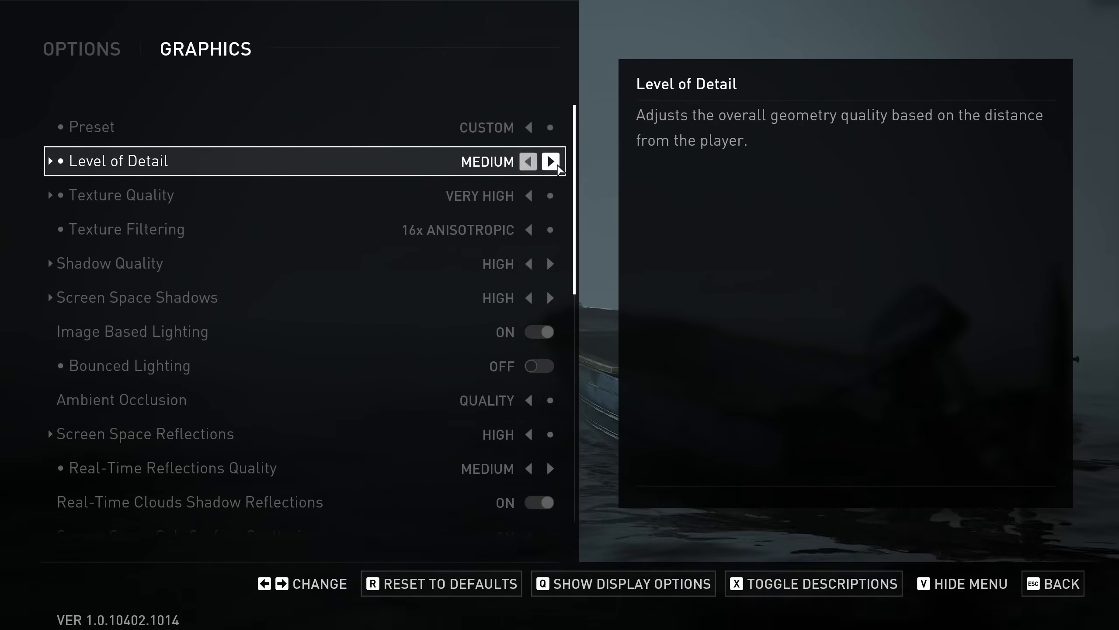
key("Down")
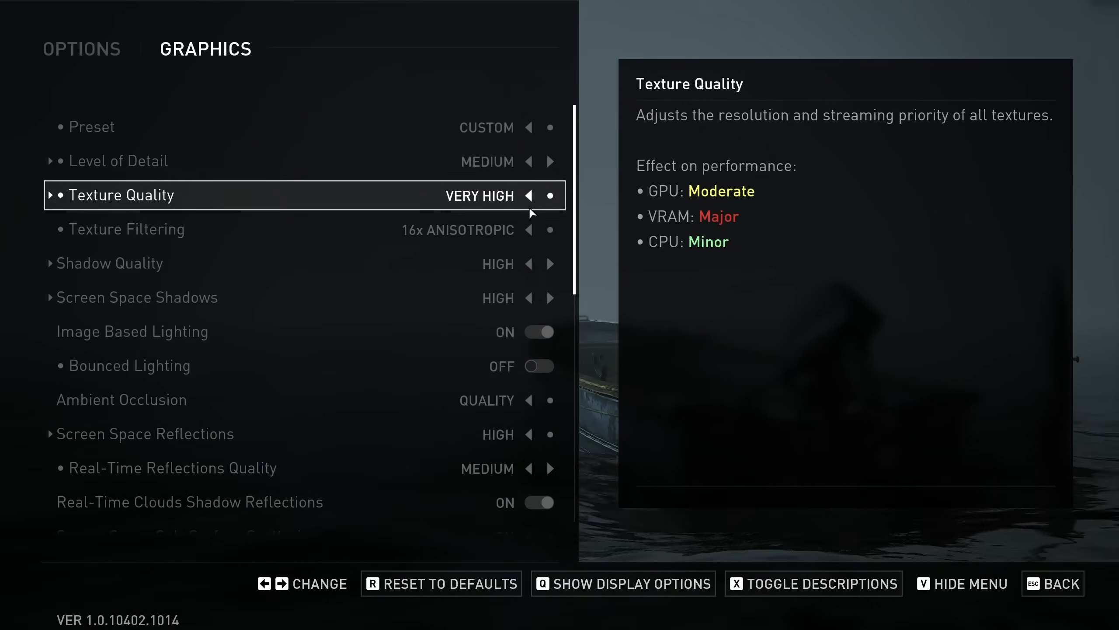
left_click(529, 195)
left_click(530, 229)
left_click(529, 195)
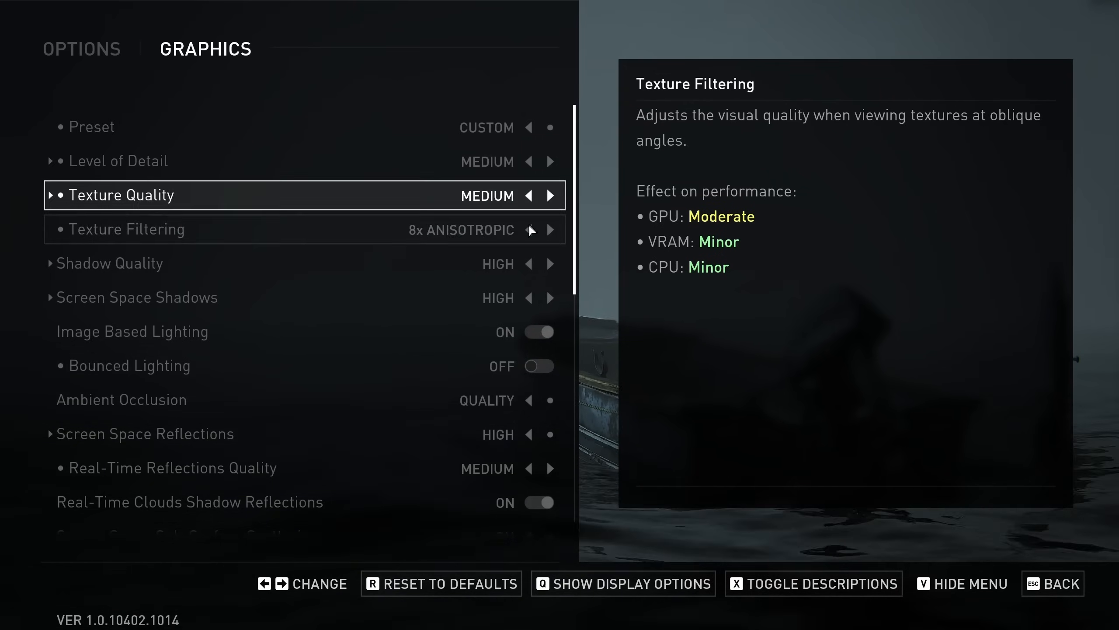
left_click(529, 229)
left_click(530, 195)
left_click(529, 229)
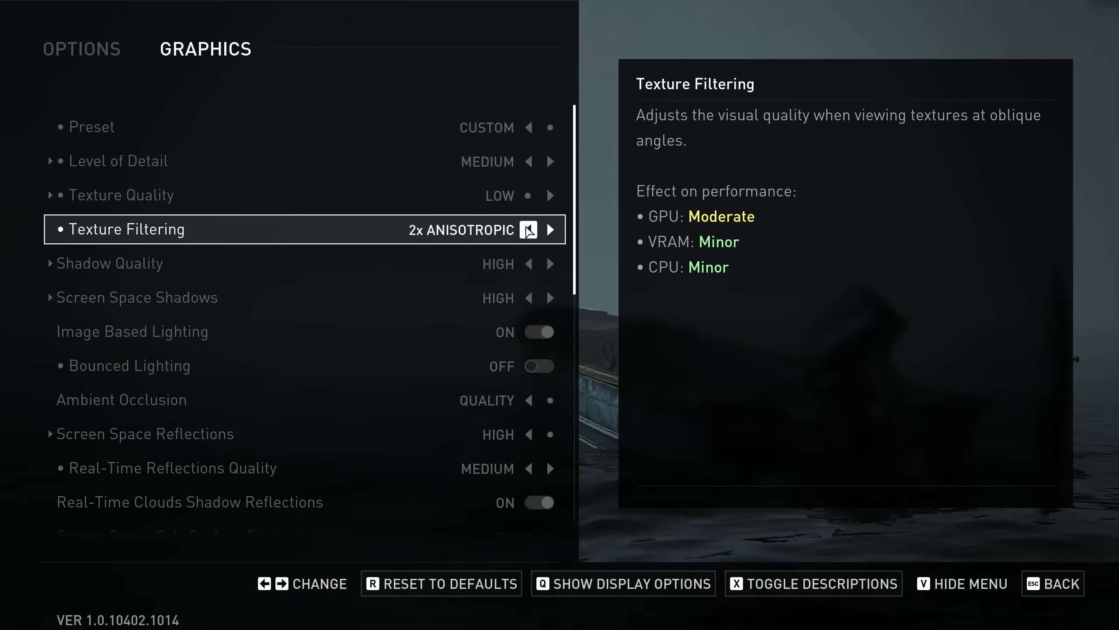
left_click(551, 195)
left_click(550, 229)
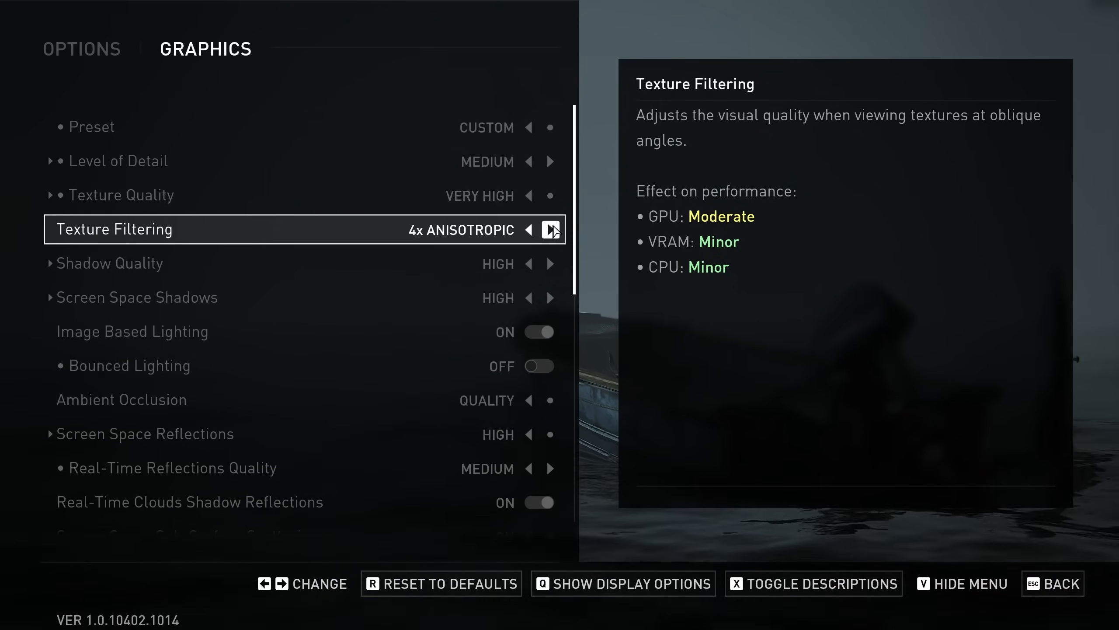
scroll(459, 225, "down", 2)
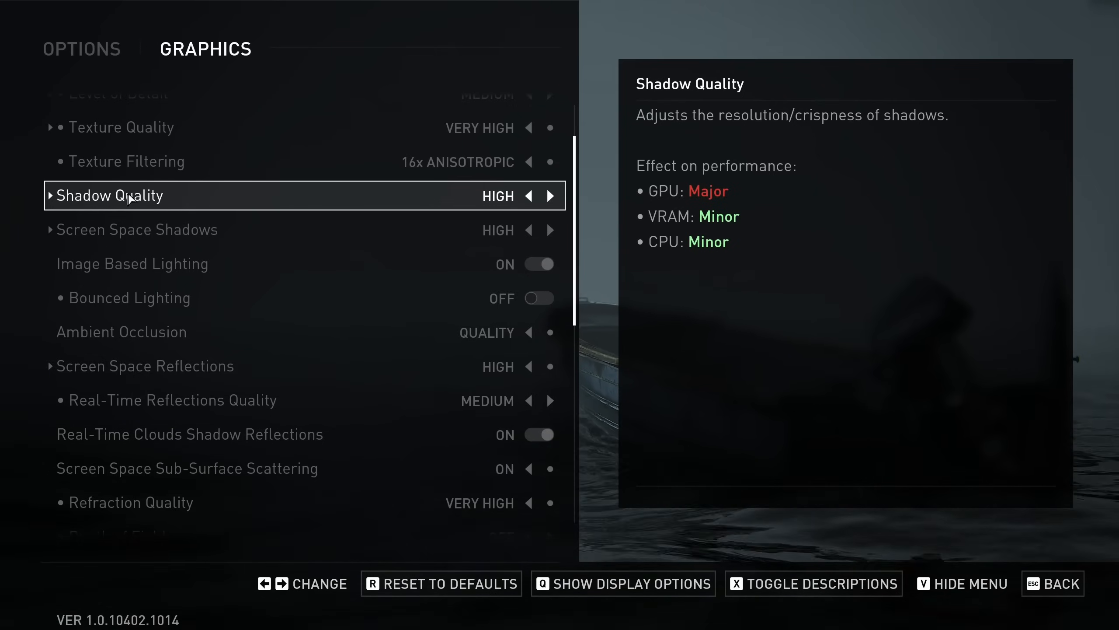
left_click(528, 195)
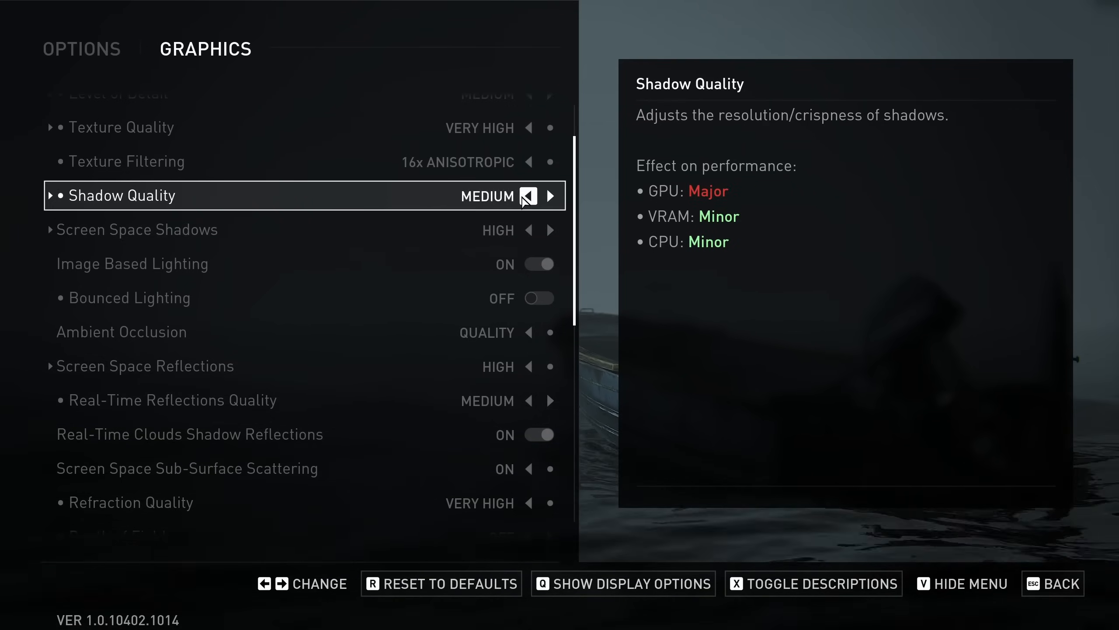
left_click(528, 230)
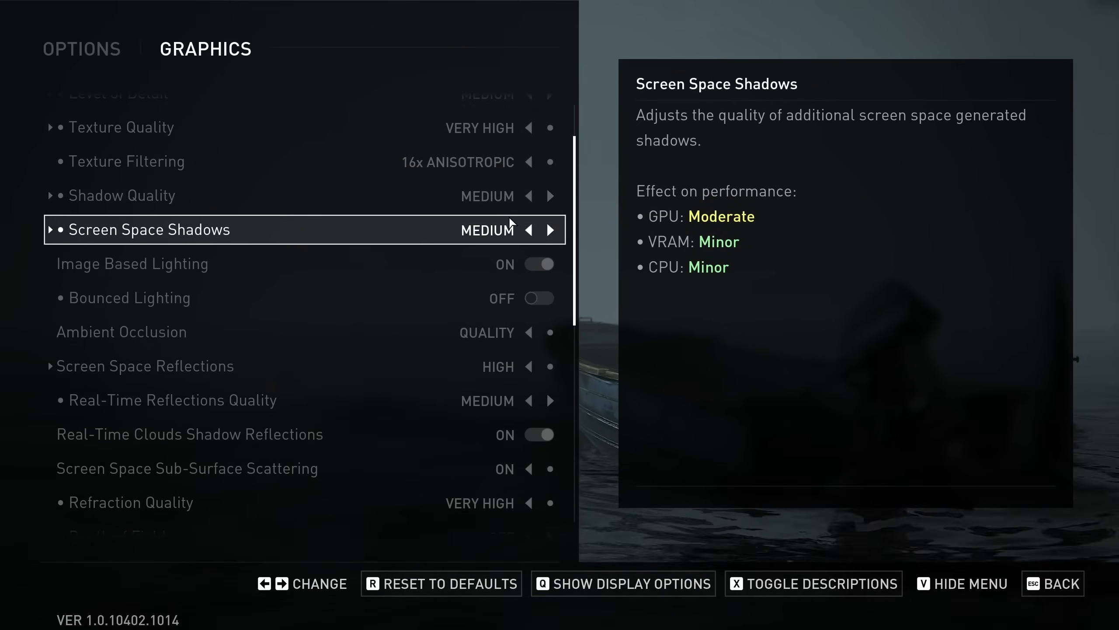
left_click(549, 195)
left_click(550, 230)
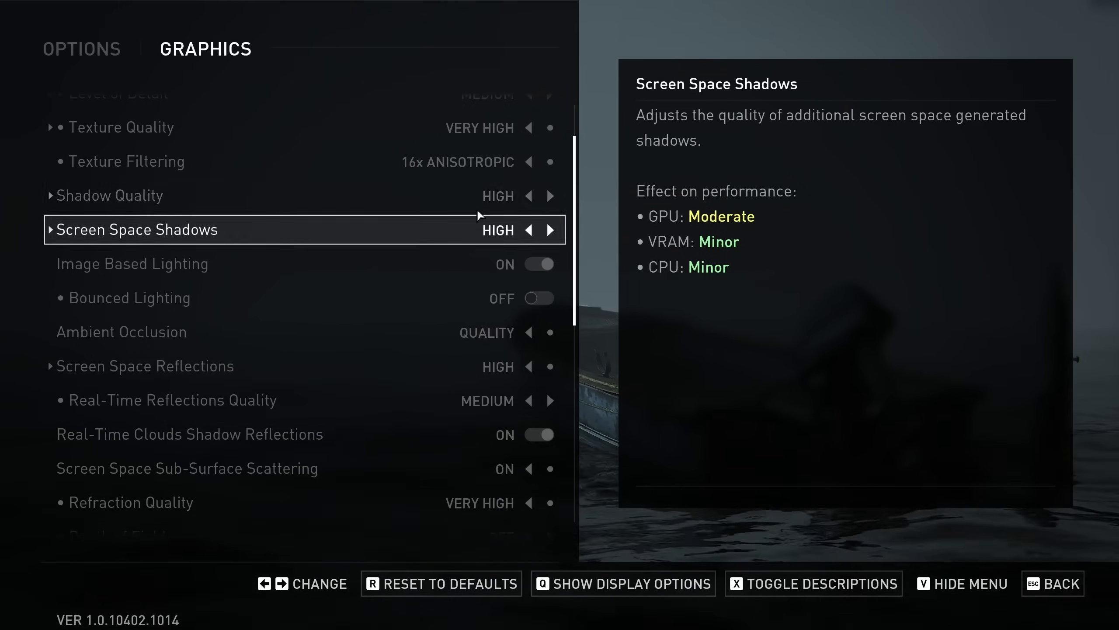
scroll(443, 214, "down", 1)
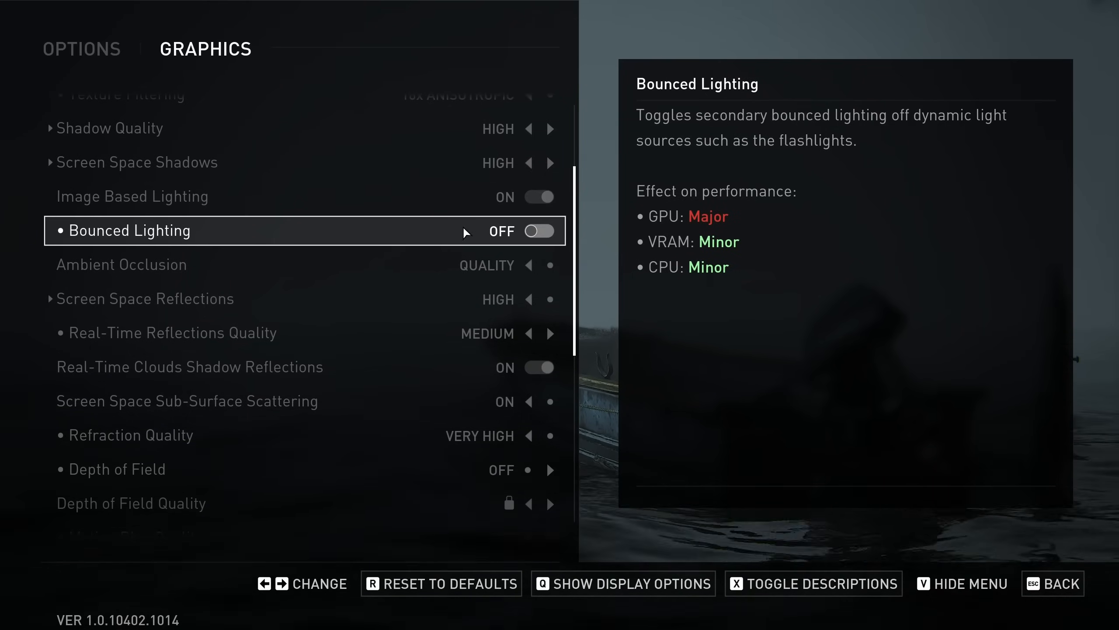
scroll(349, 223, "down", 1)
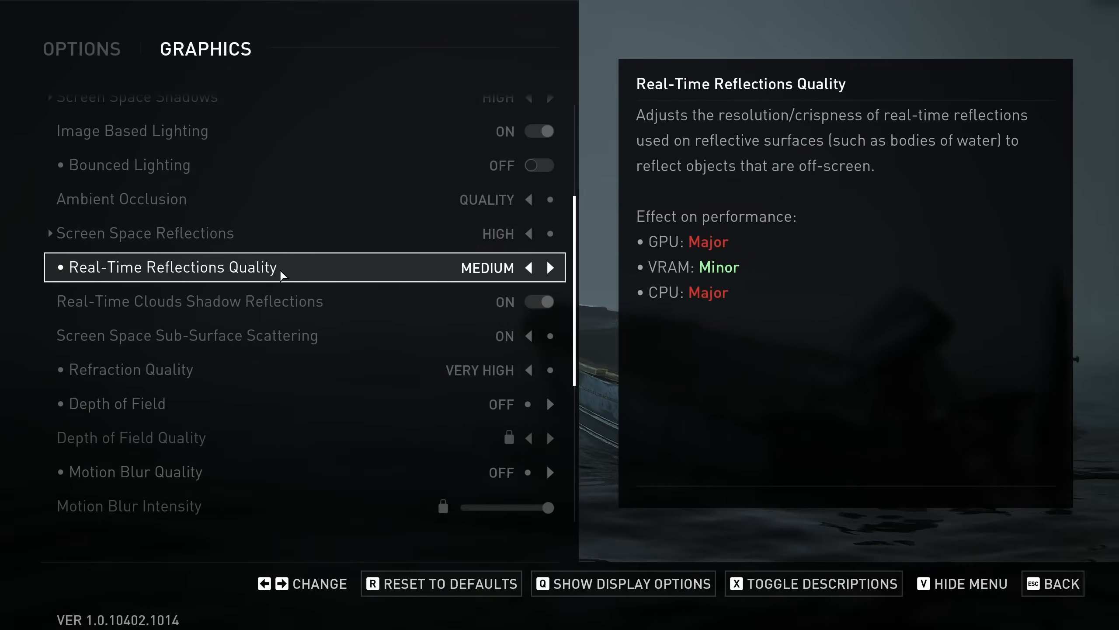
left_click(529, 268)
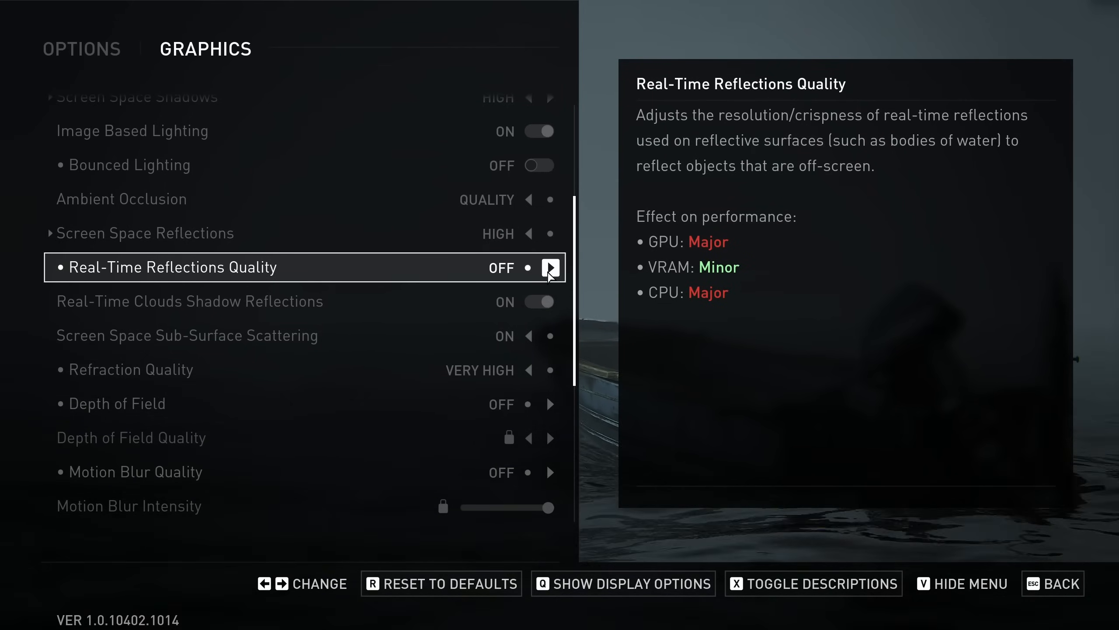
left_click(550, 268)
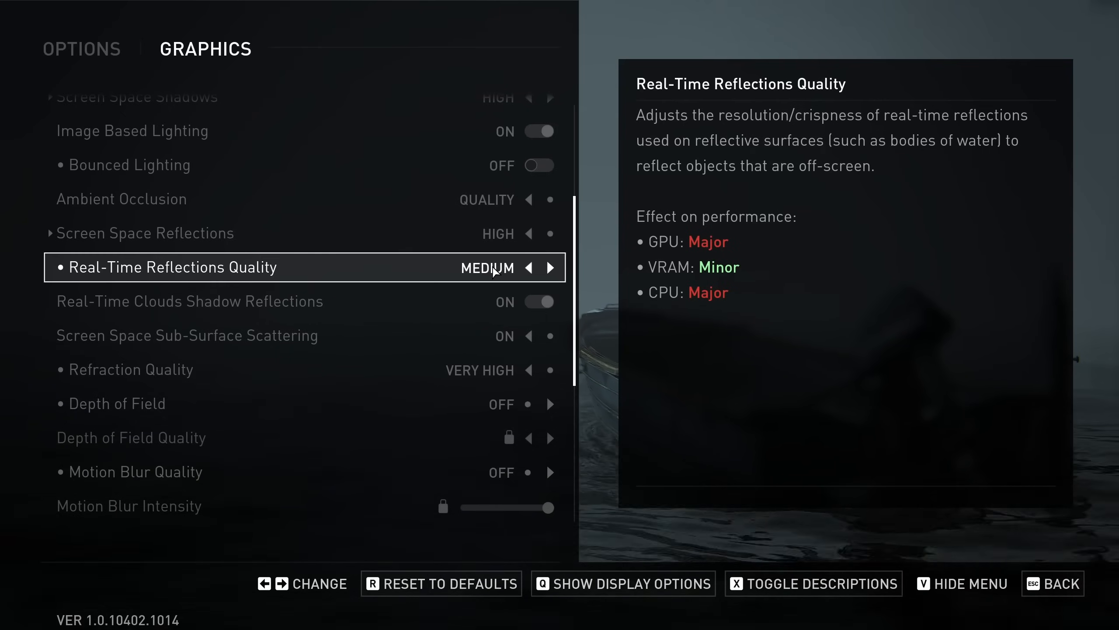
left_click(528, 267)
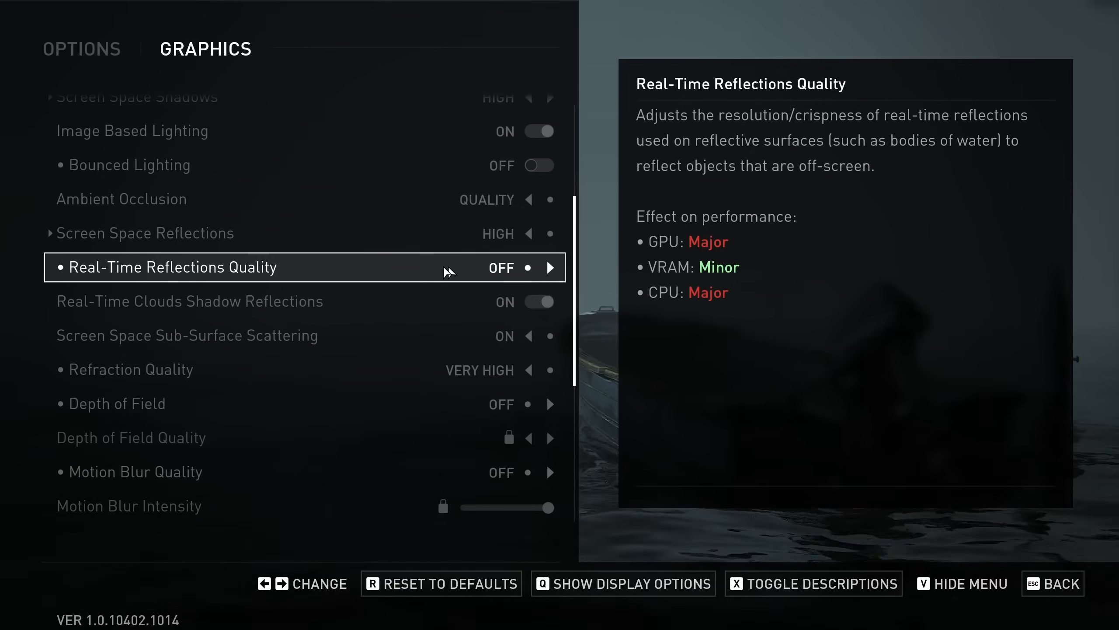
left_click(551, 268)
left_click(551, 268)
scroll(349, 288, "down", 1)
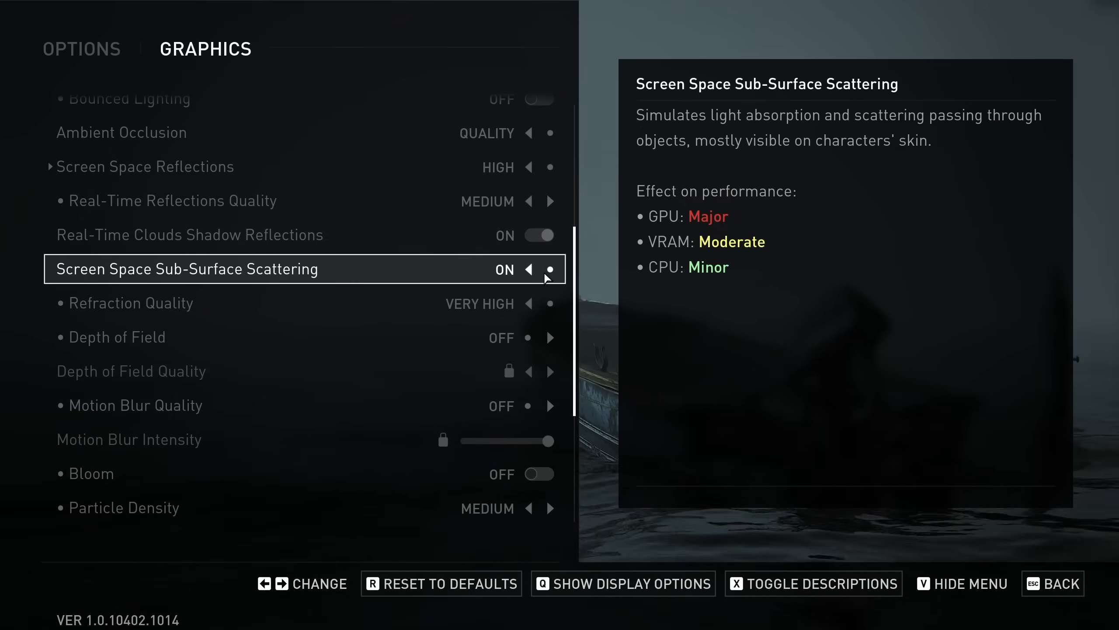
scroll(140, 278, "down", 1)
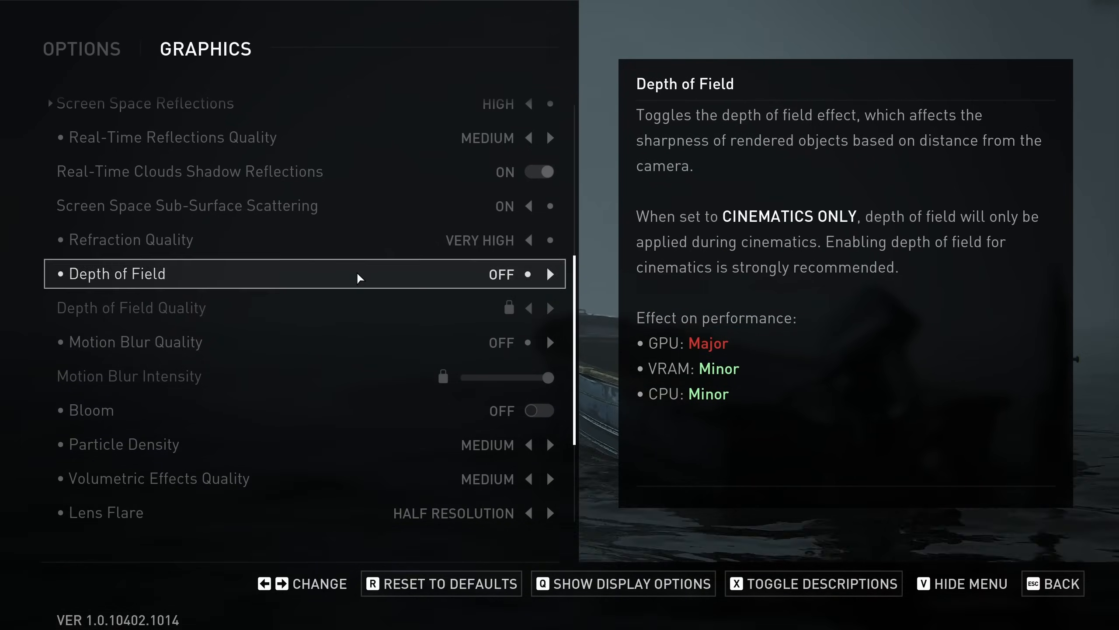
scroll(125, 282, "down", 4)
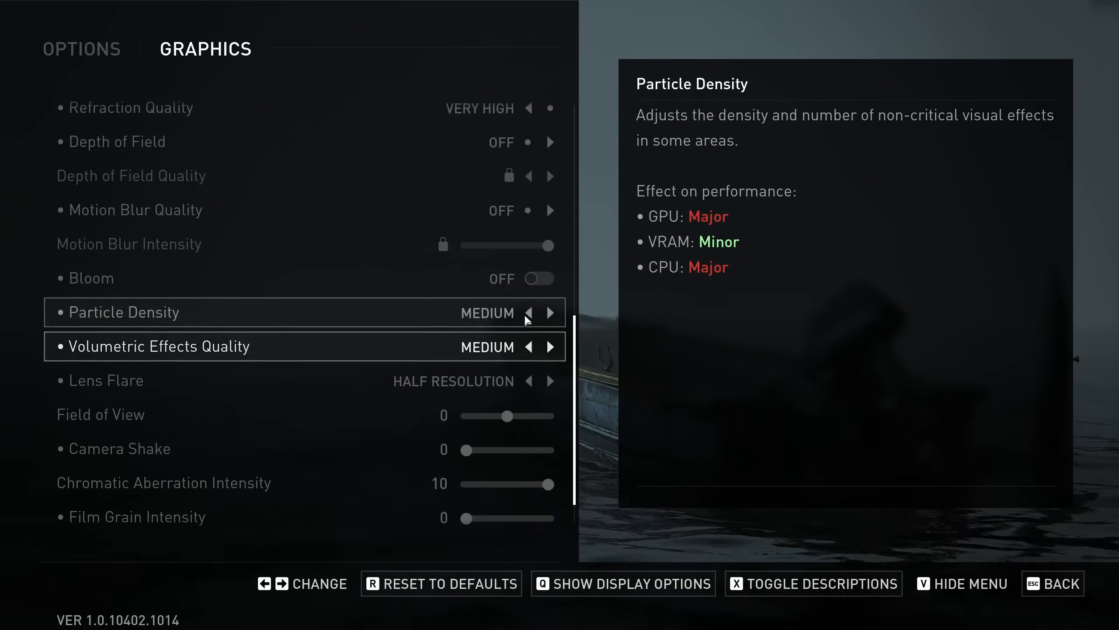
Adjust Particle Density, briefly to High, then down to Low.
left_click(550, 312)
left_click(528, 312)
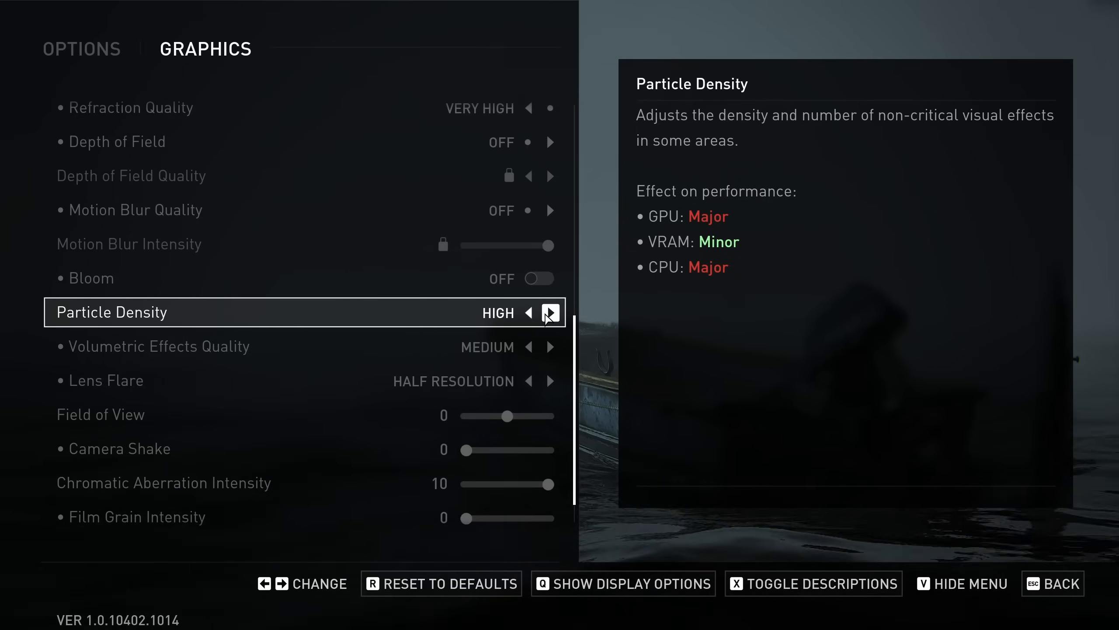
left_click(528, 313)
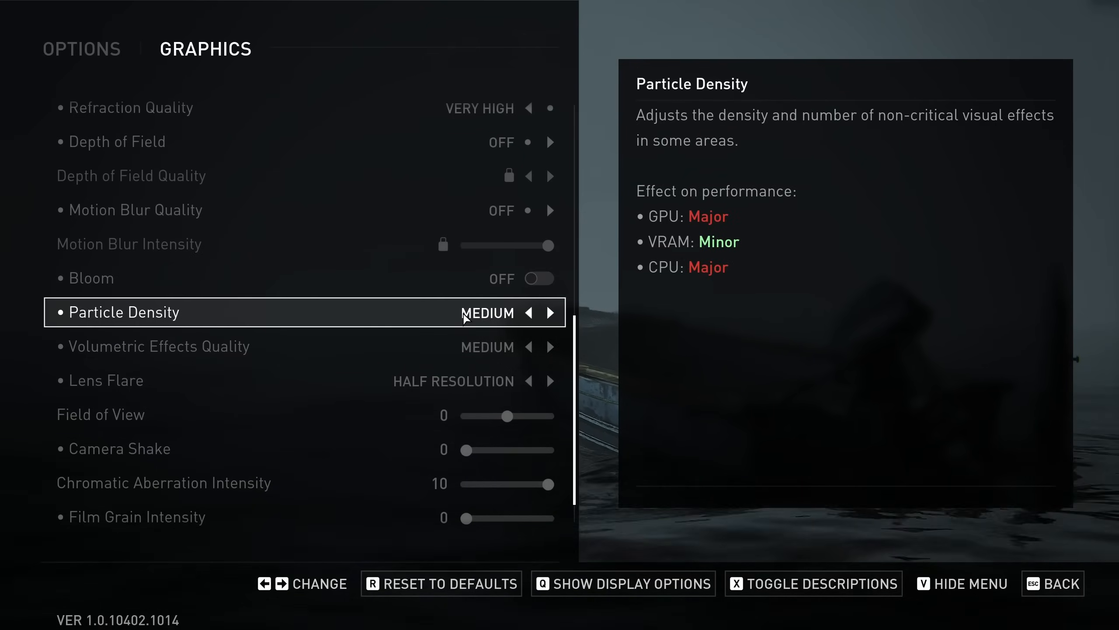
left_click(529, 314)
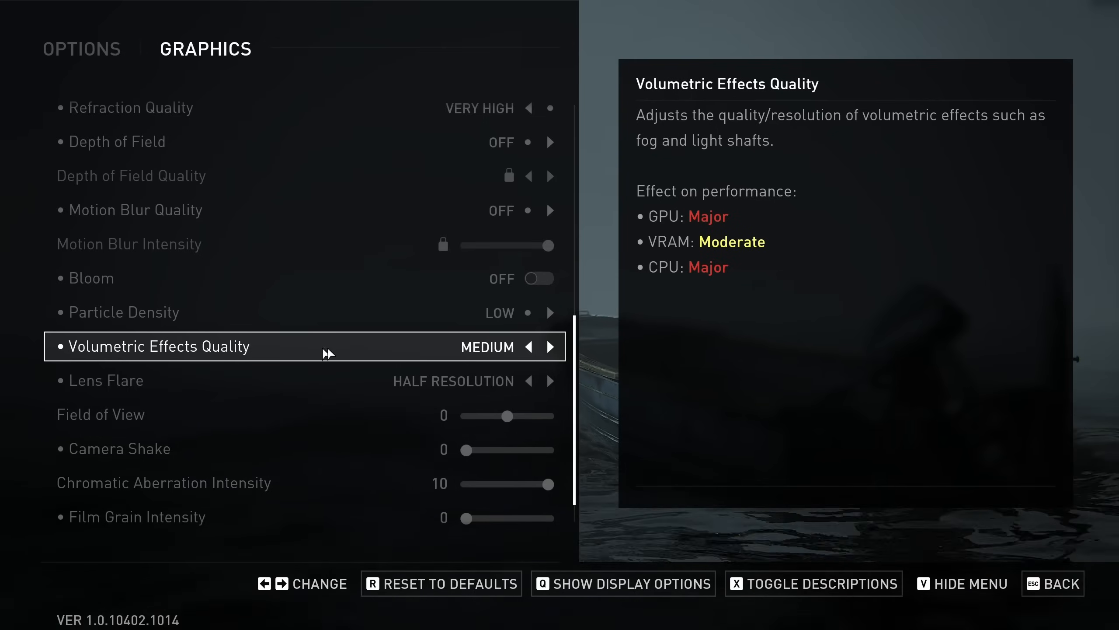
Drop Volumetric Effects Quality to Low briefly, then restore it to Medium.
left_click(529, 347)
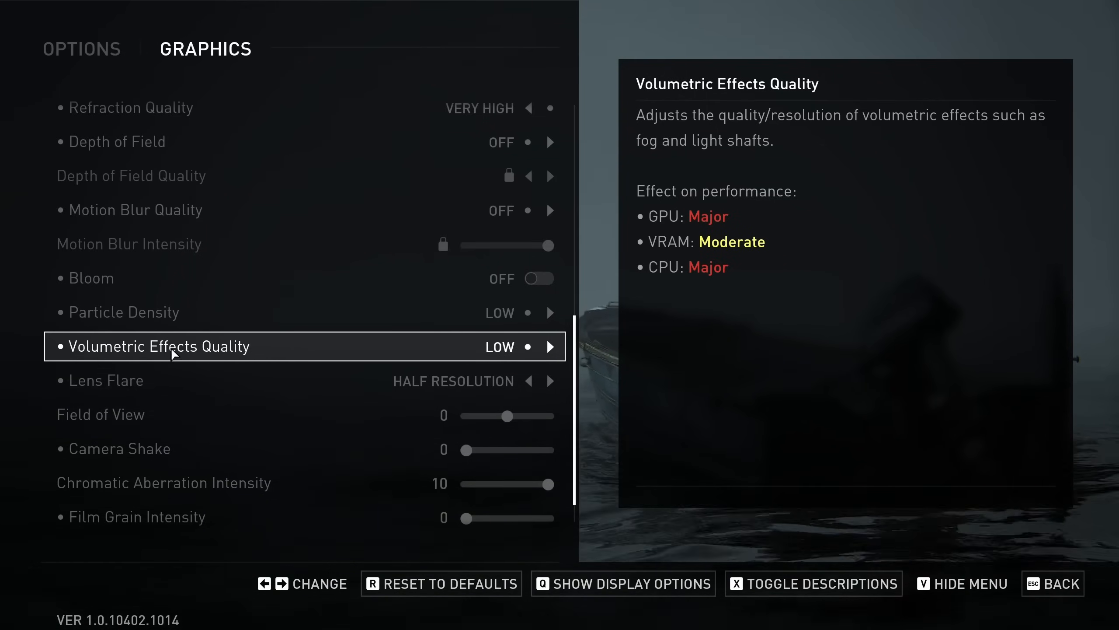
left_click(551, 347)
key("Up")
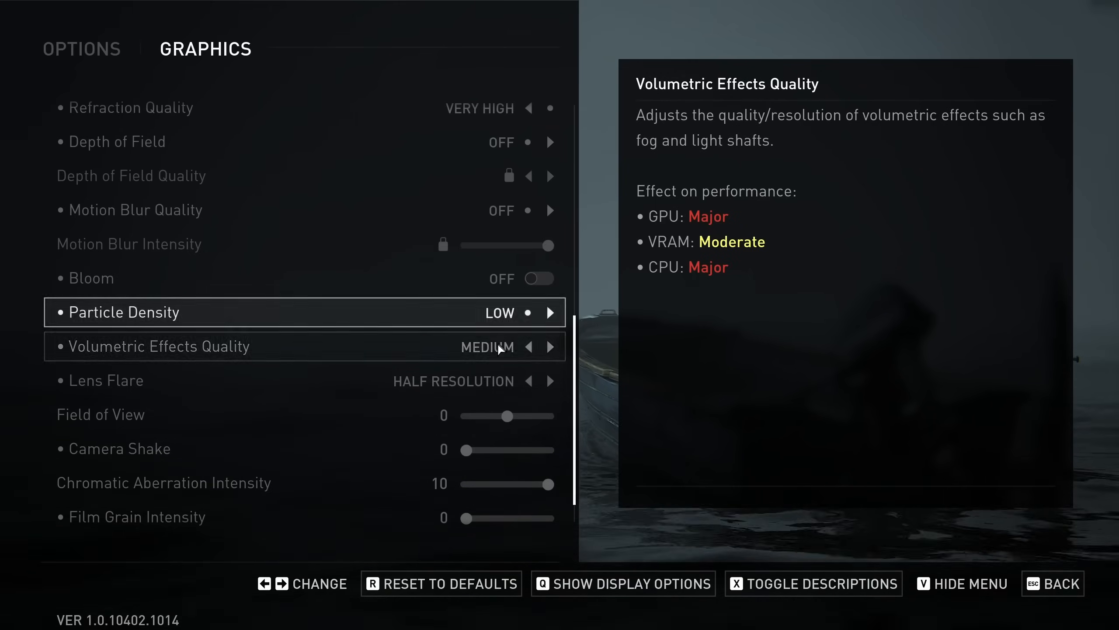
key("Down")
key("Down")
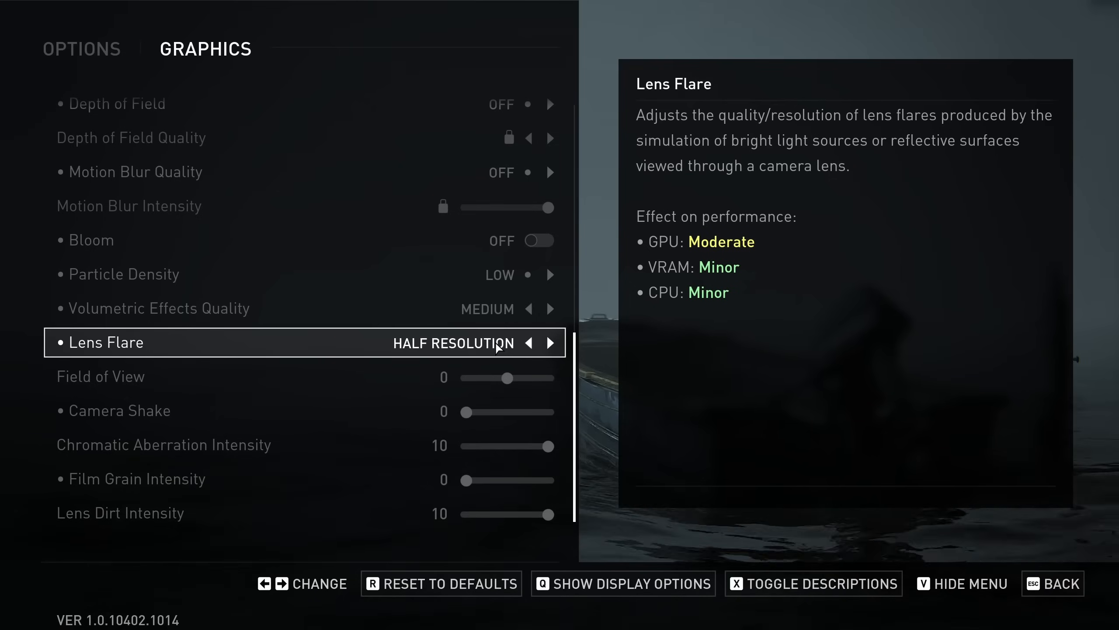